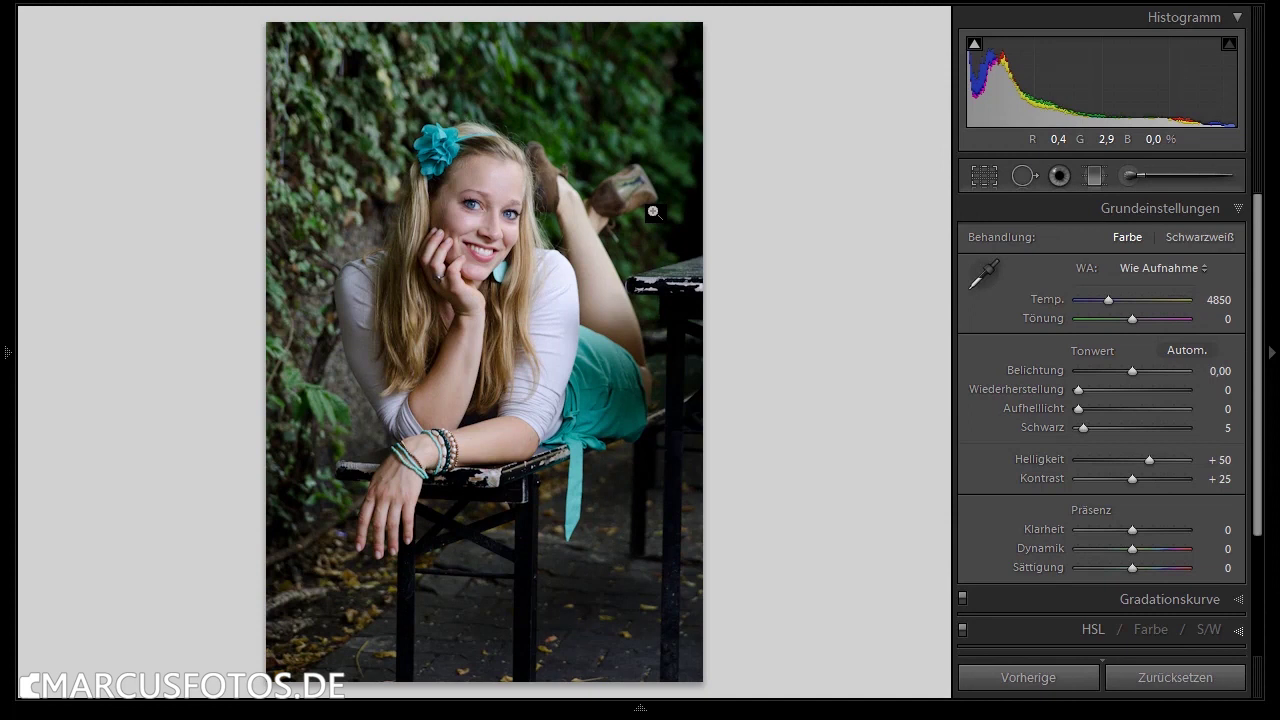
# Inspect the photo and left eye at full size, hiding the camera info overlay.
pyautogui.click(653, 211)
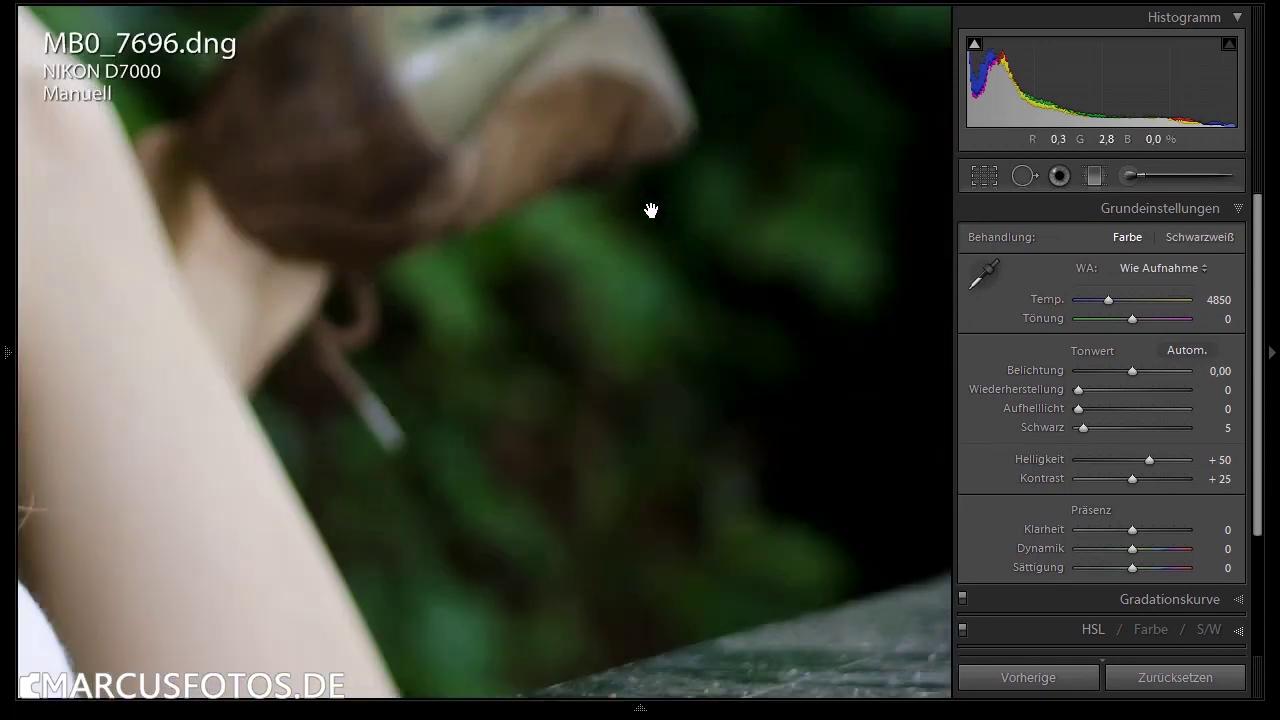
pyautogui.click(653, 211)
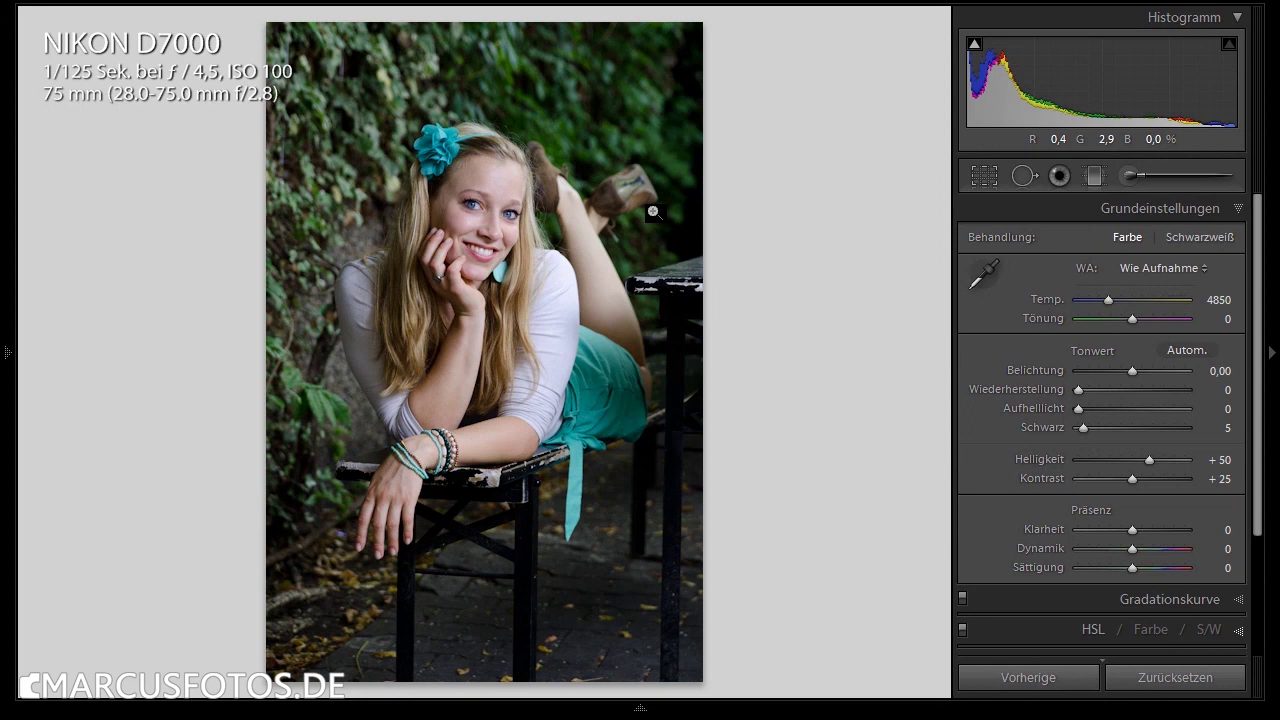
pyautogui.press('i')
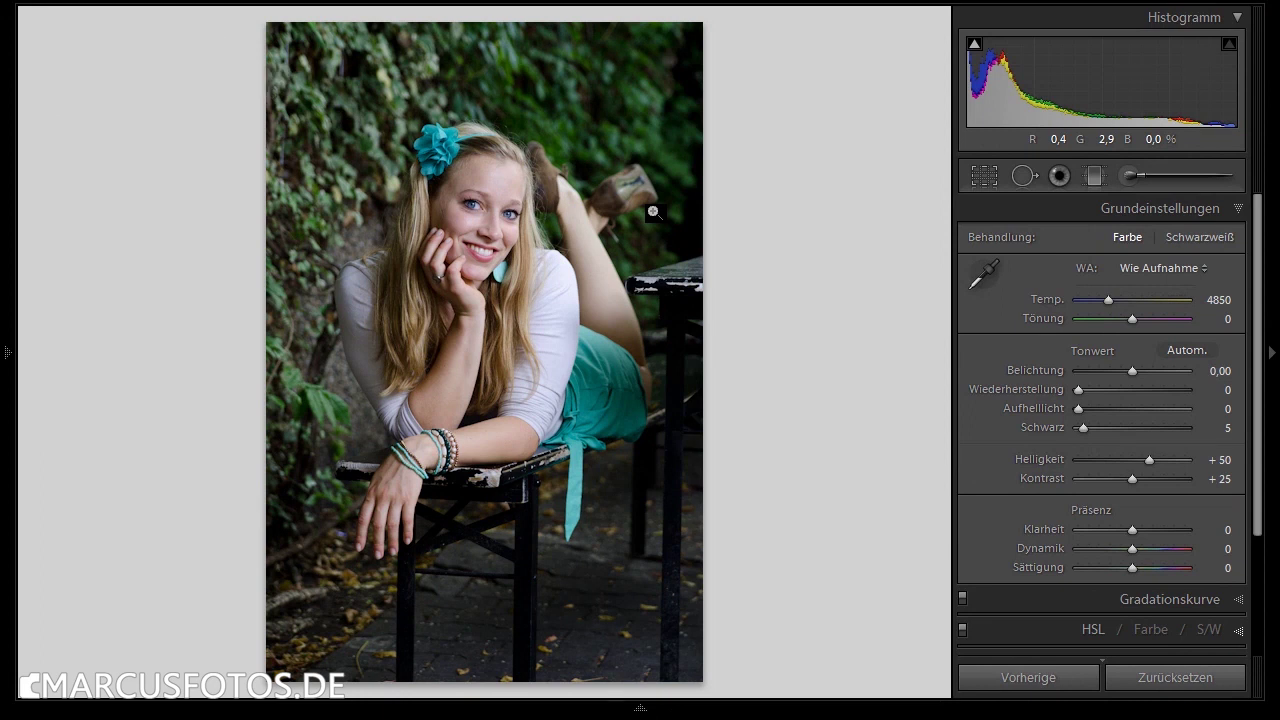
pyautogui.click(463, 209)
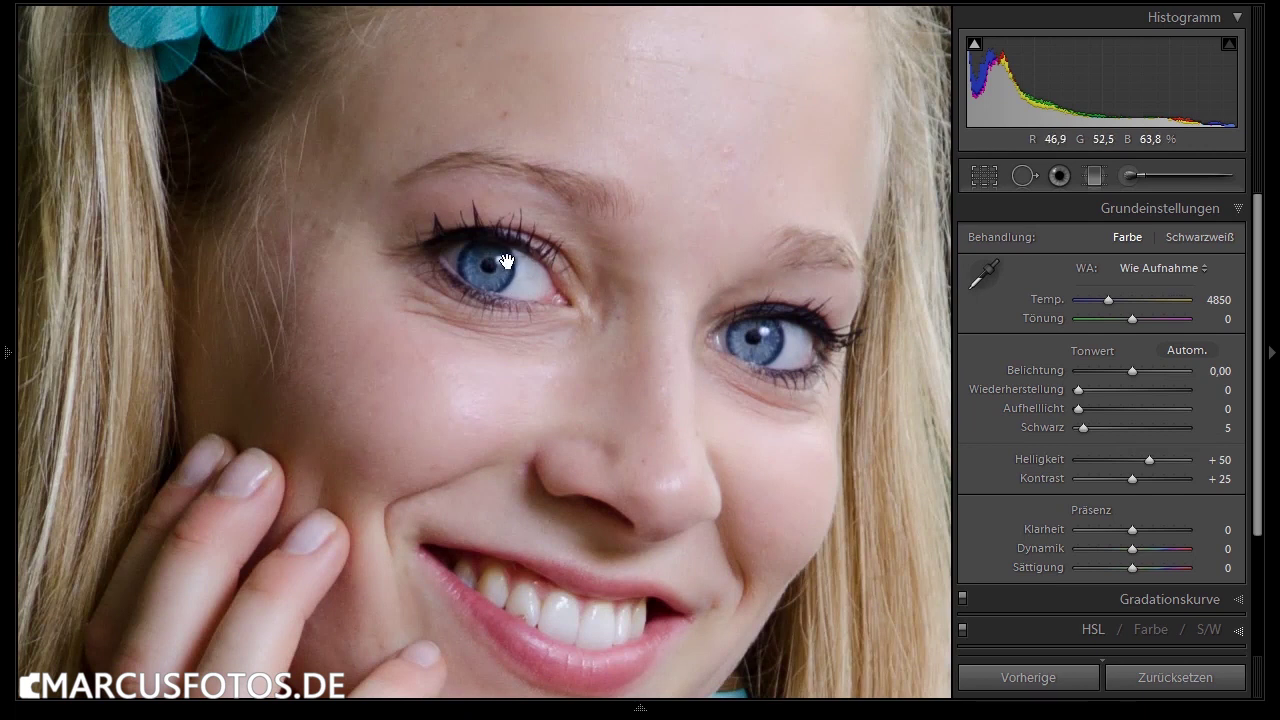
pyautogui.click(503, 263)
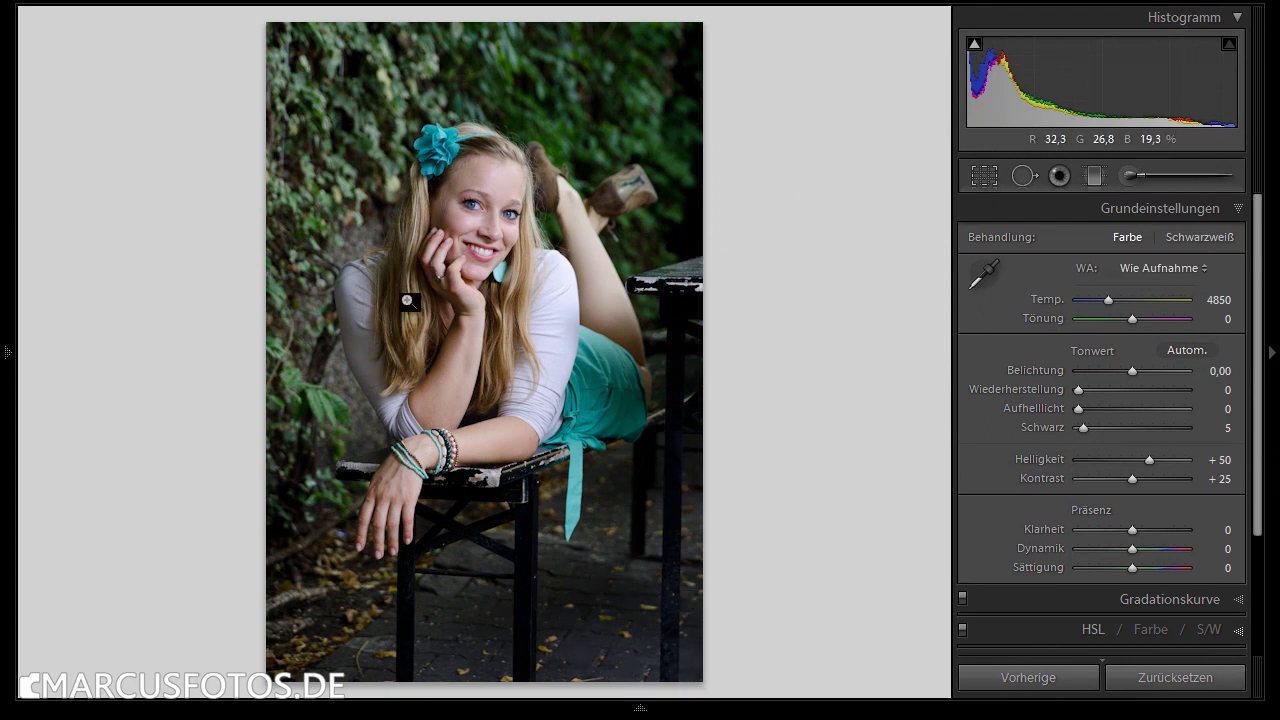
# Crop in from the top-left and bottom-right corners at original aspect, recentre, and apply.
pyautogui.click(986, 177)
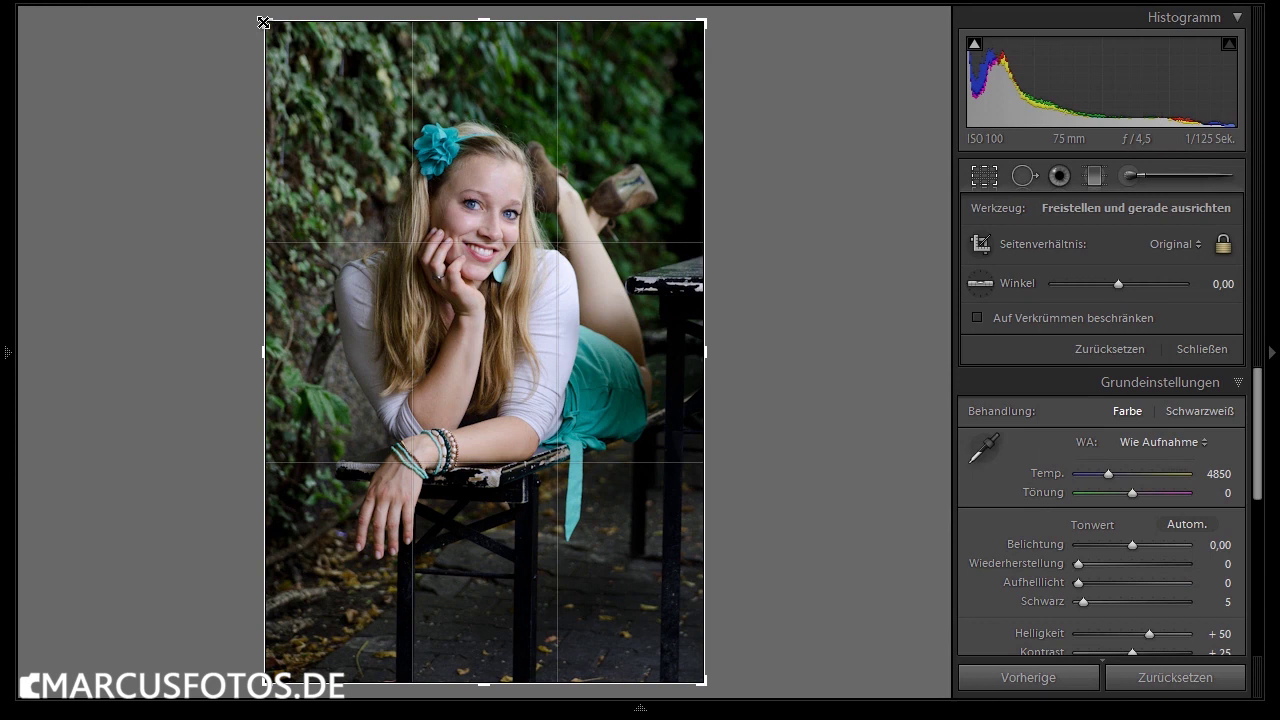
pyautogui.moveTo(263, 22); pyautogui.dragTo(284, 52)
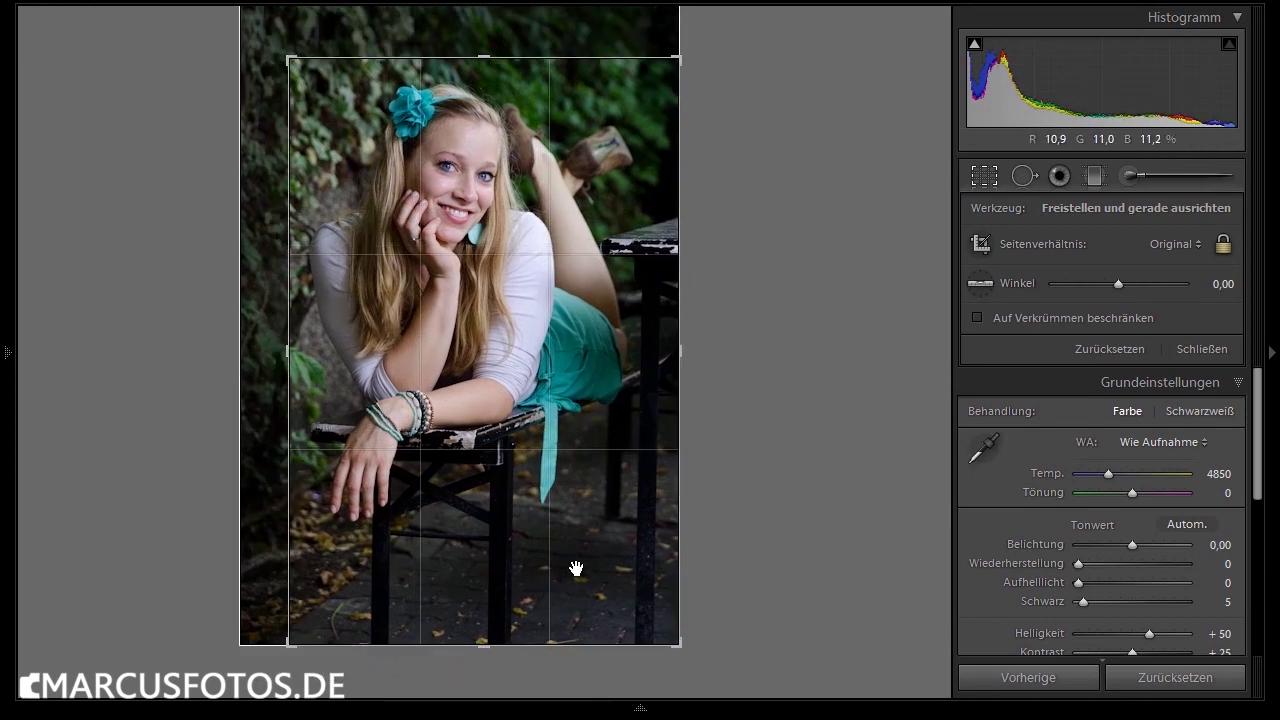
pyautogui.moveTo(673, 645)
pyautogui.mouseDown()
pyautogui.moveTo(655, 603)
pyautogui.moveTo(669, 609)
pyautogui.mouseUp()
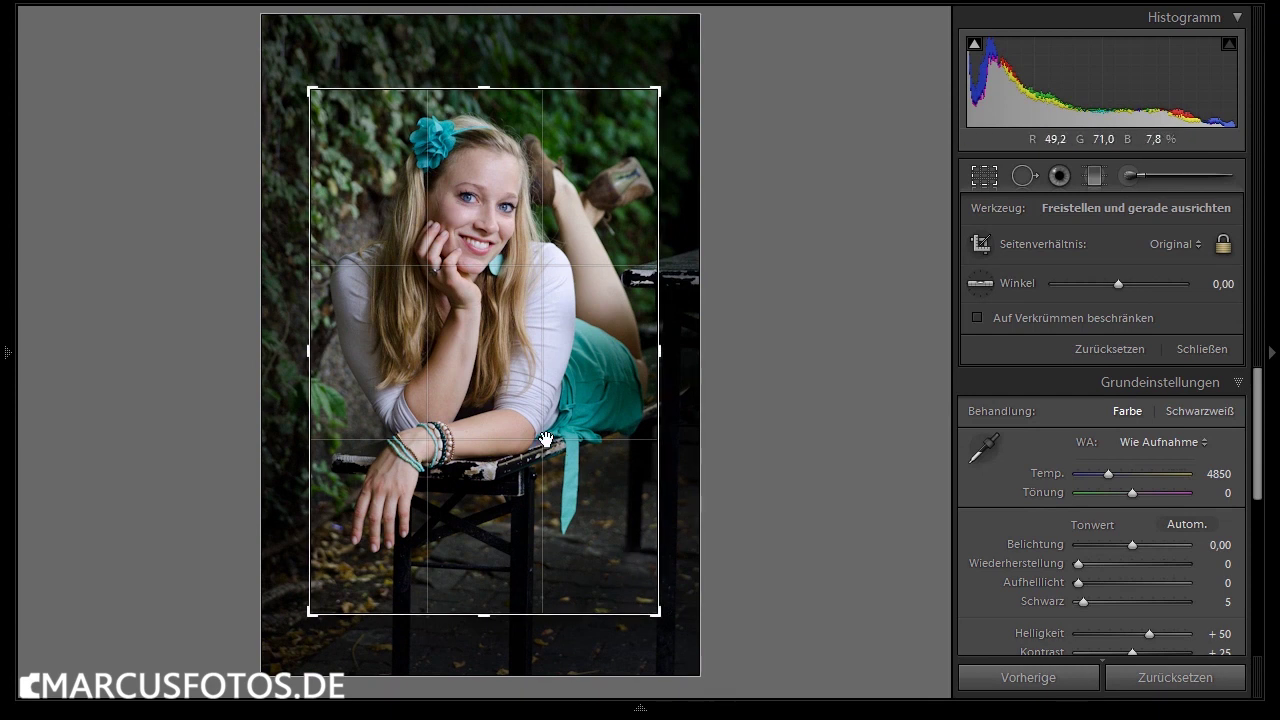
pyautogui.moveTo(493, 373); pyautogui.dragTo(493, 393)
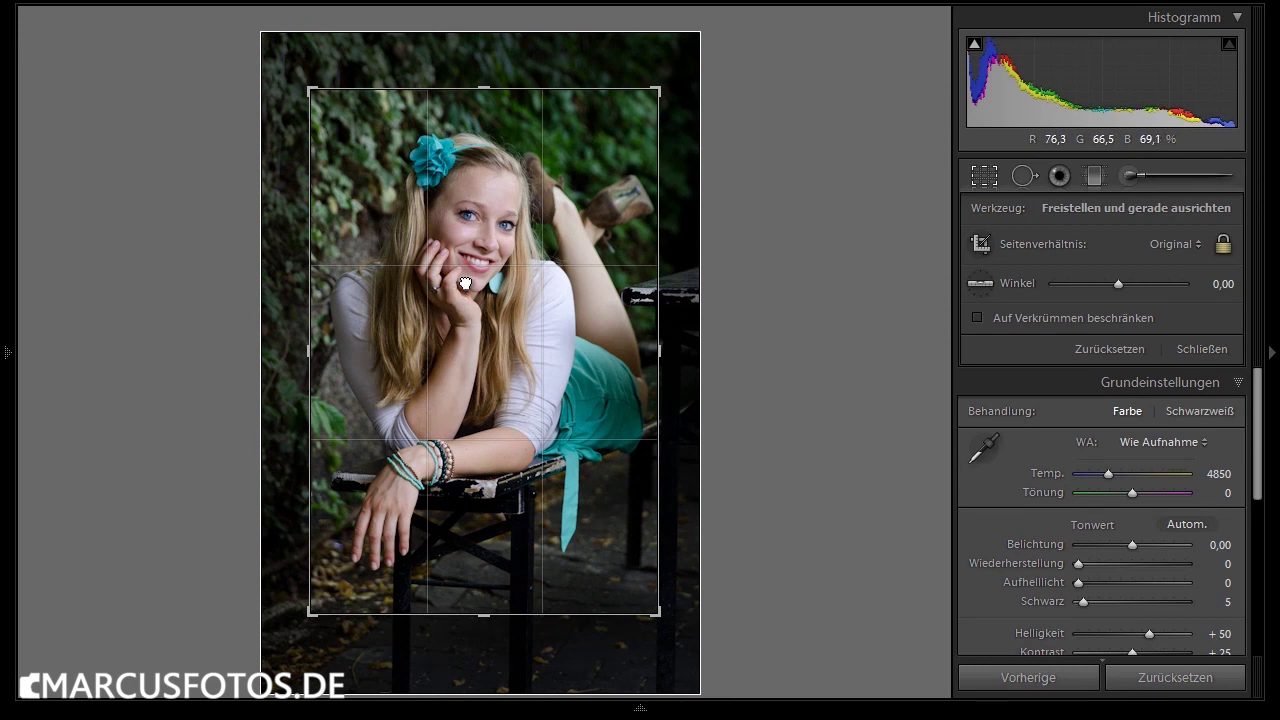
pyautogui.press('Return')
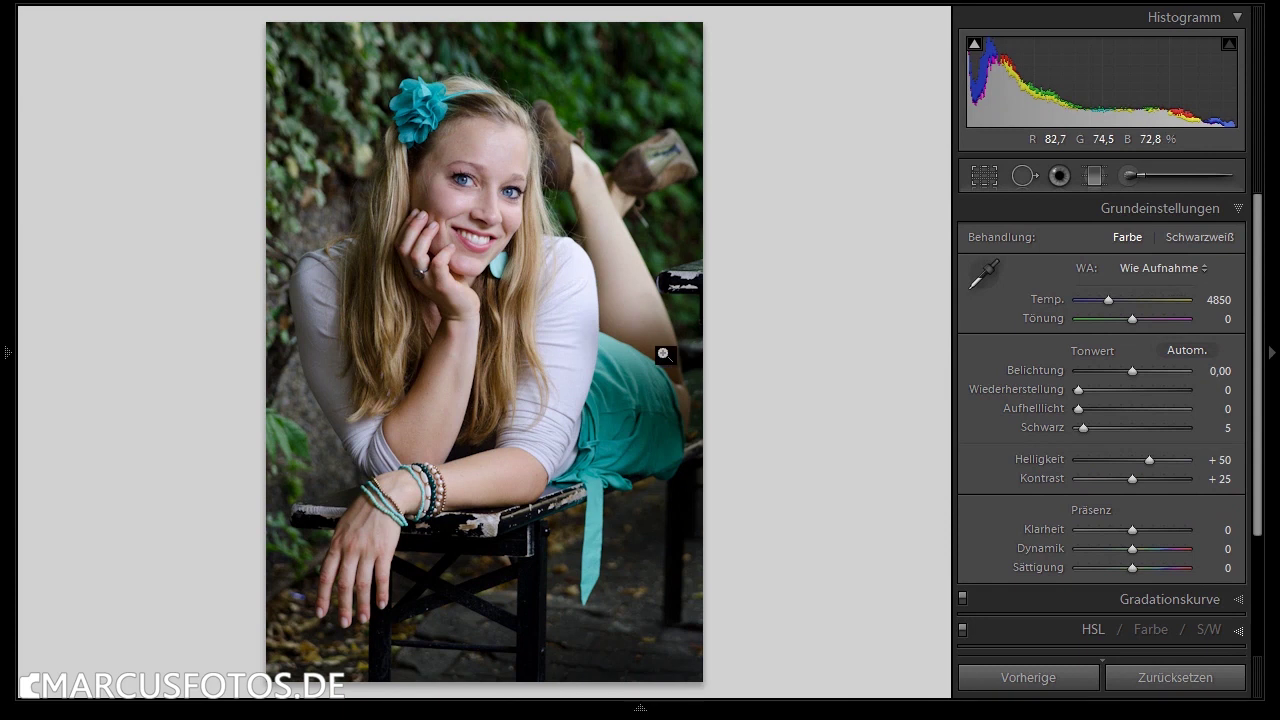
# Clone out the right-edge table corner with a size-80 spot sourced from the ivy above.
pyautogui.click(1016, 178)
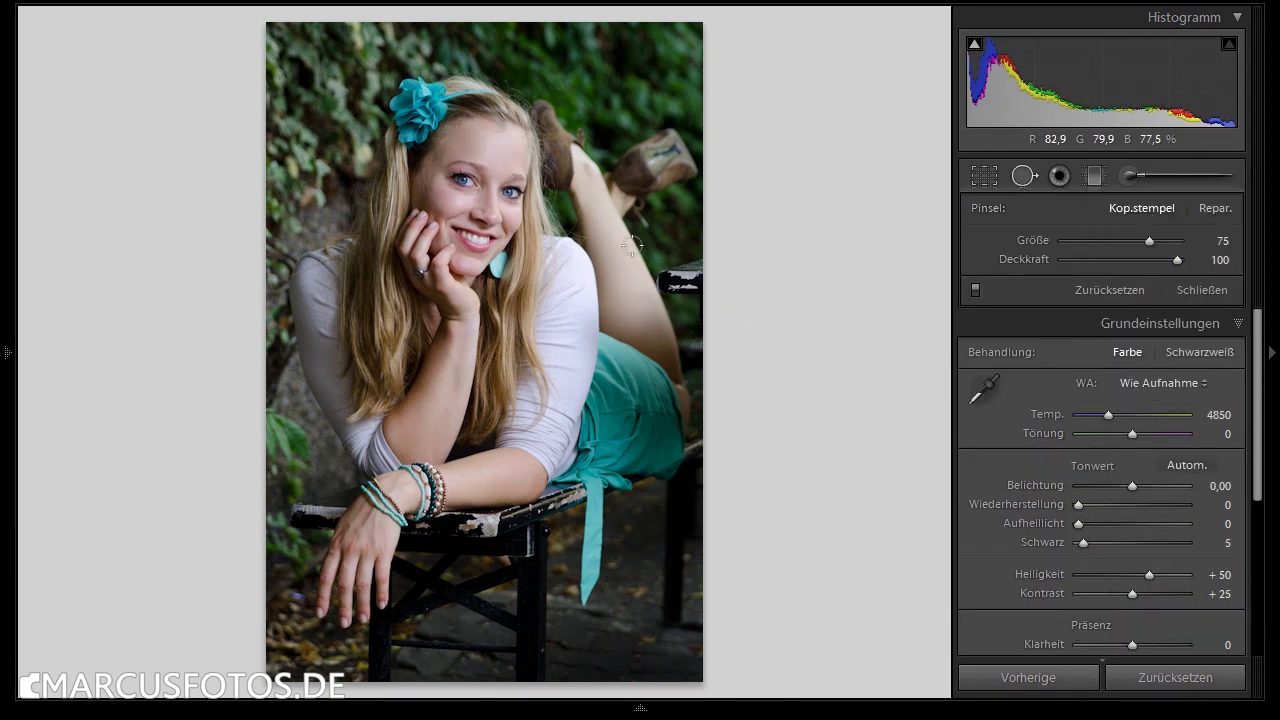
pyautogui.scroll(3, 681, 280)
pyautogui.scroll(1, 681, 279)
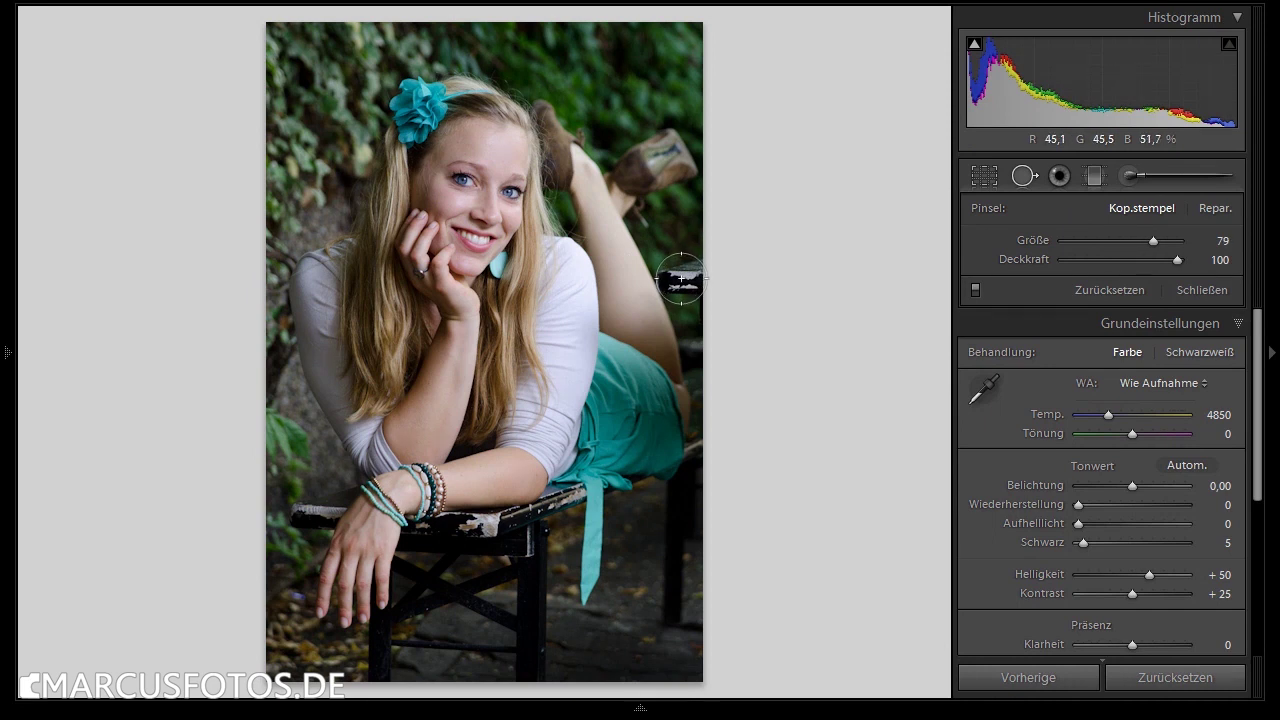
pyautogui.click(681, 279)
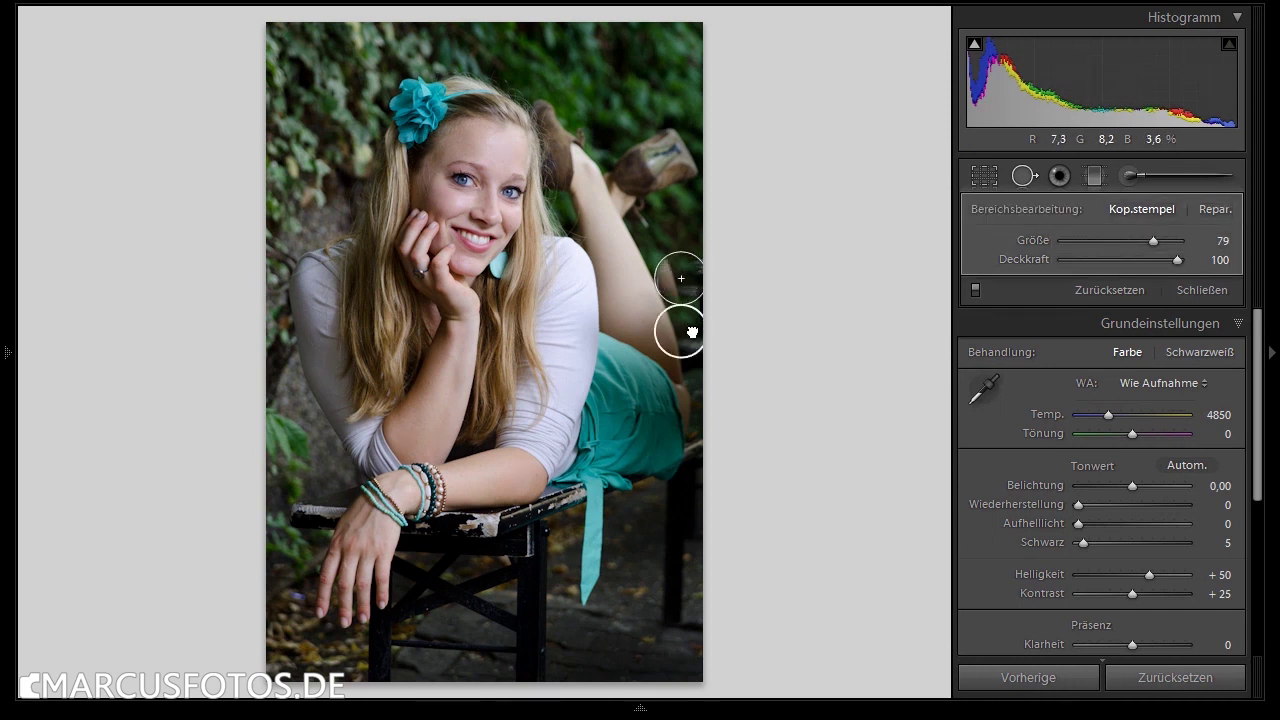
pyautogui.moveTo(692, 332); pyautogui.dragTo(686, 215)
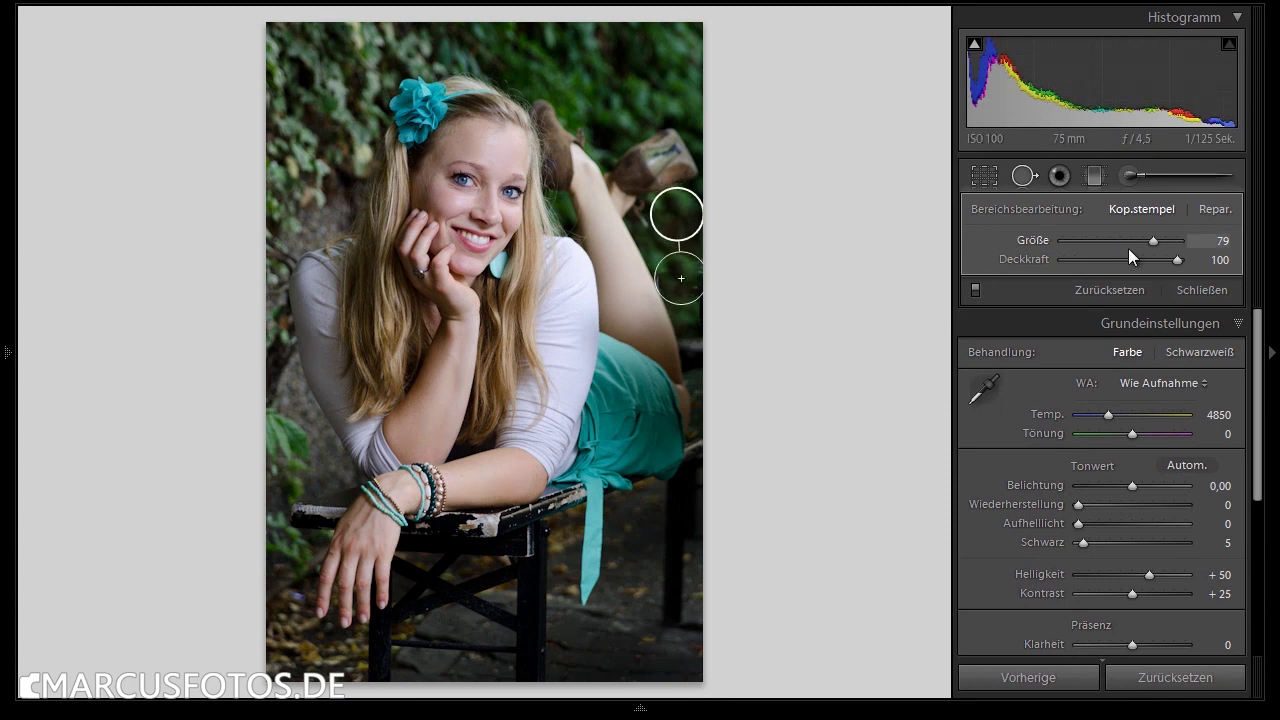
pyautogui.moveTo(677, 214)
pyautogui.mouseDown()
pyautogui.moveTo(613, 79)
pyautogui.moveTo(622, 106)
pyautogui.mouseUp()
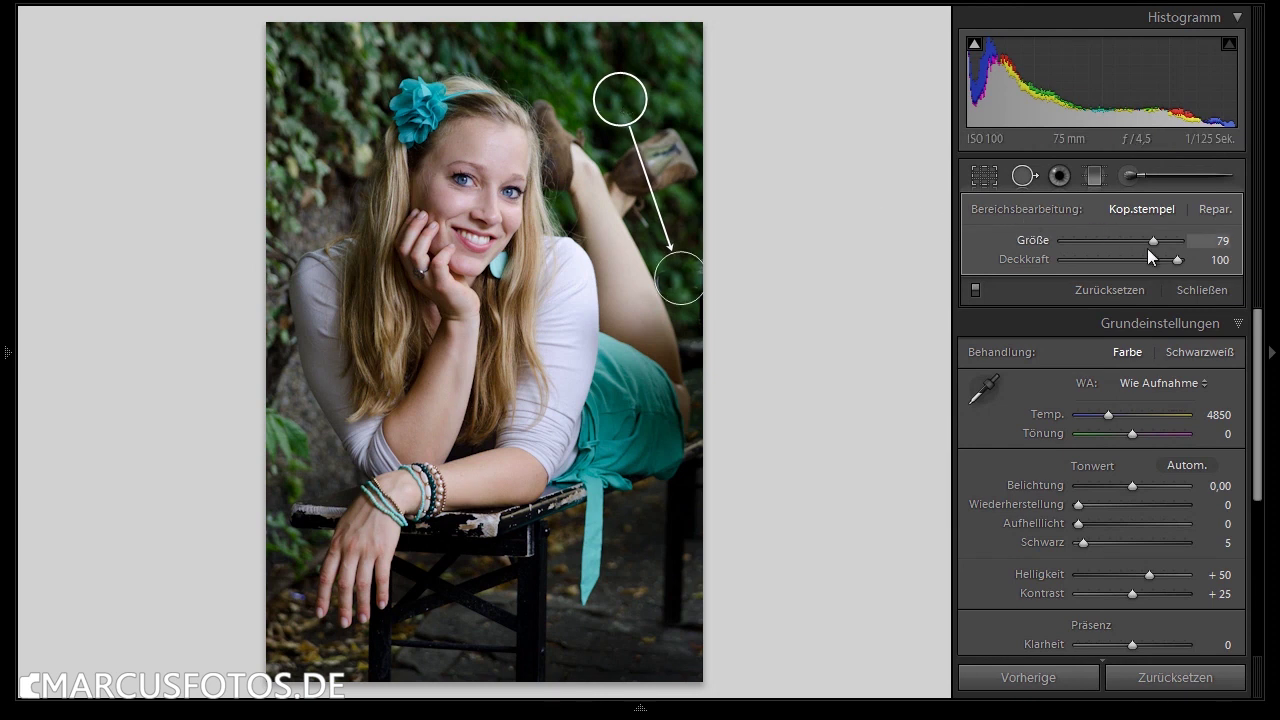
pyautogui.moveTo(1152, 241); pyautogui.dragTo(1153, 241)
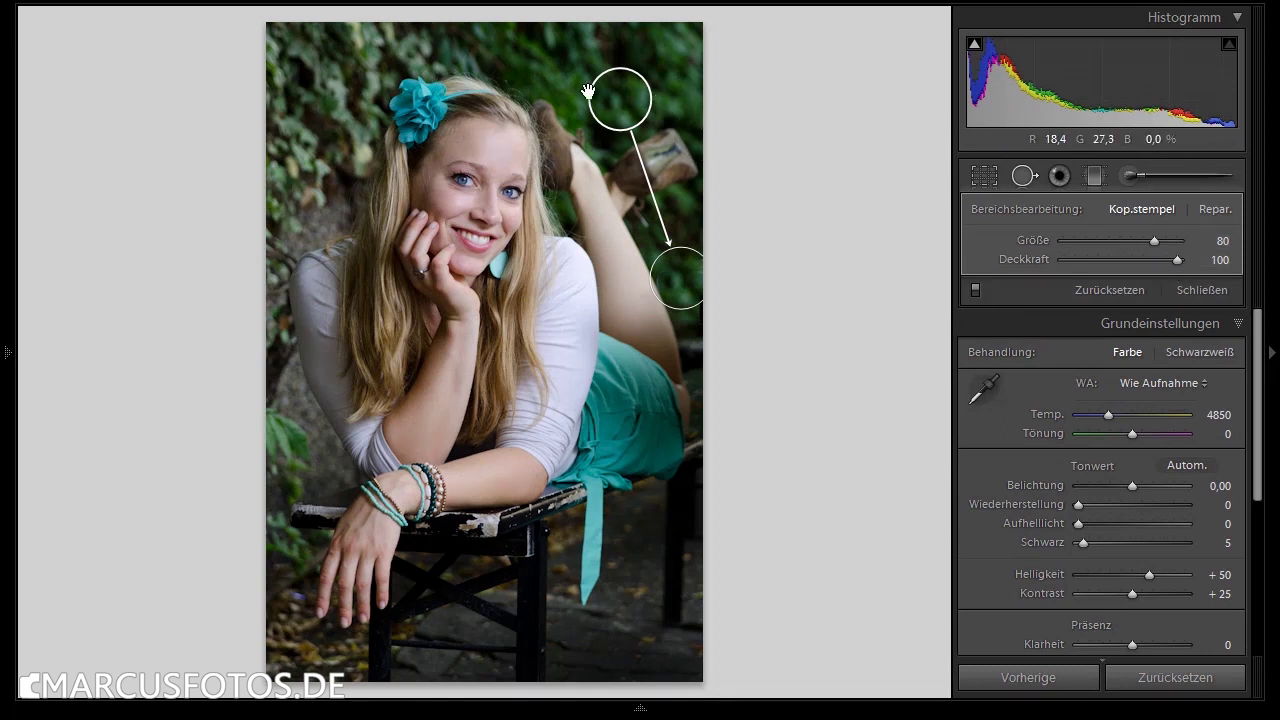
pyautogui.moveTo(611, 98); pyautogui.dragTo(613, 100)
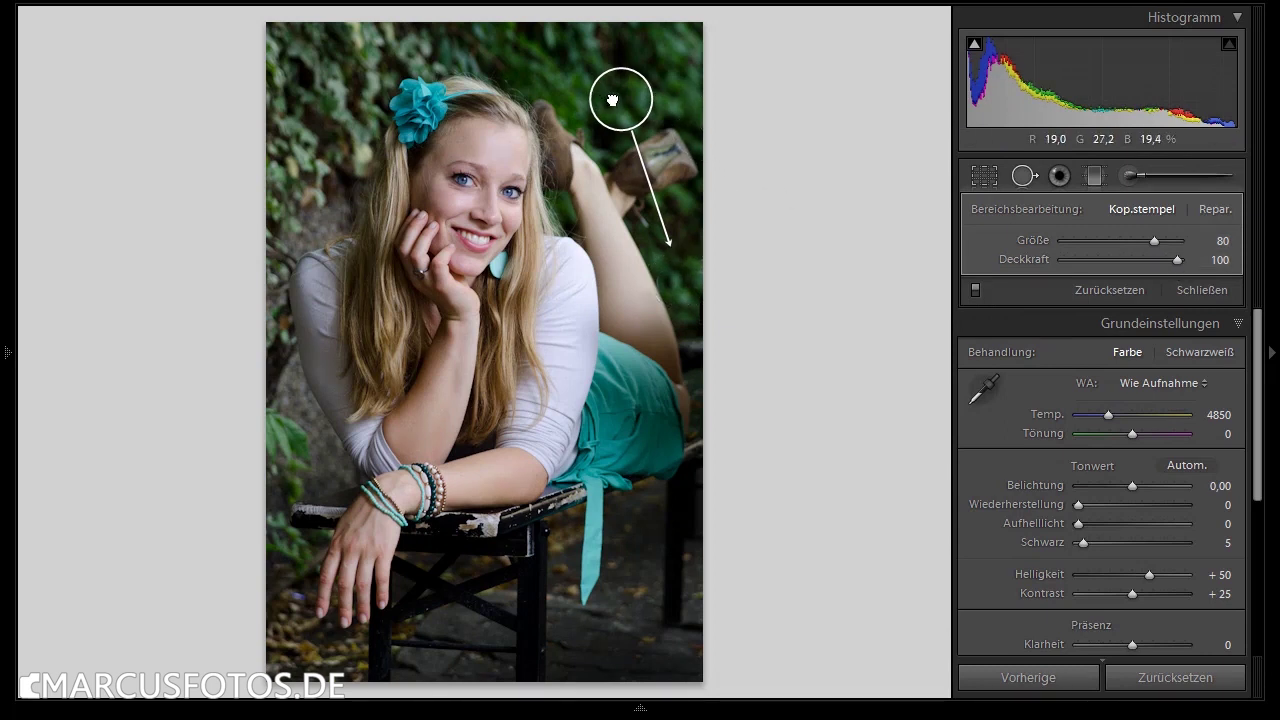
pyautogui.moveTo(613, 100); pyautogui.dragTo(615, 99)
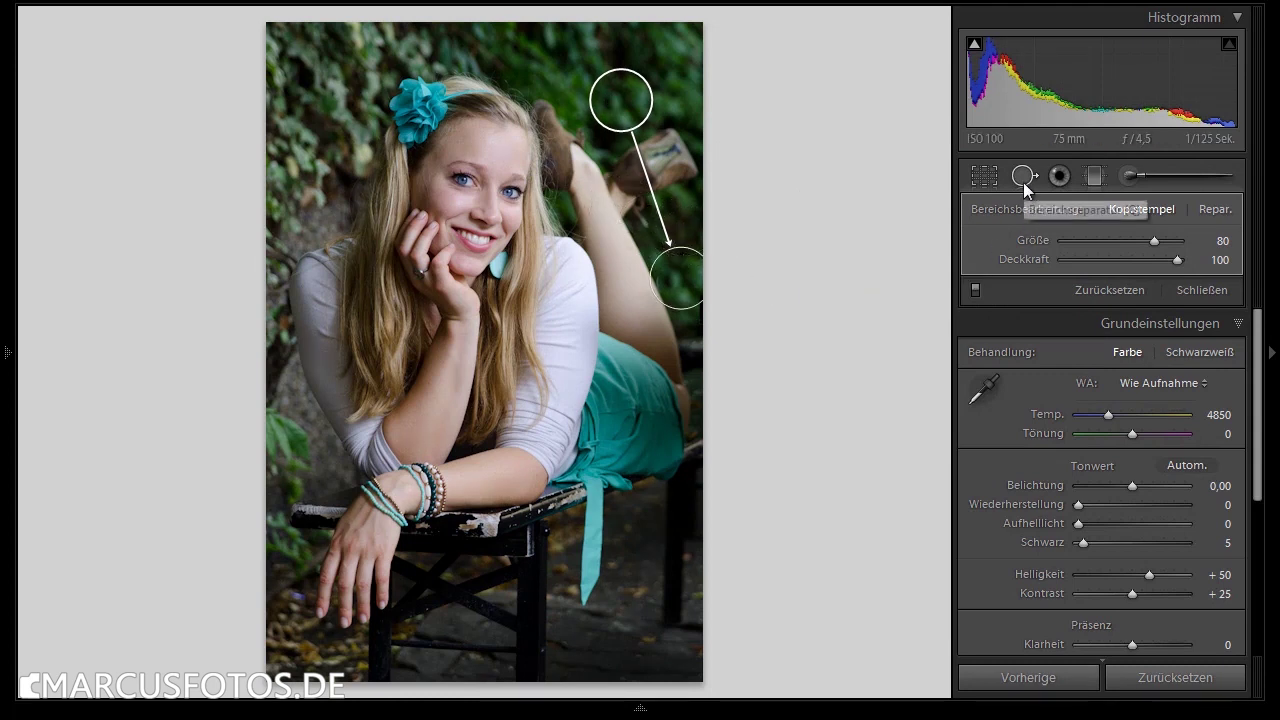
pyautogui.click(1023, 182)
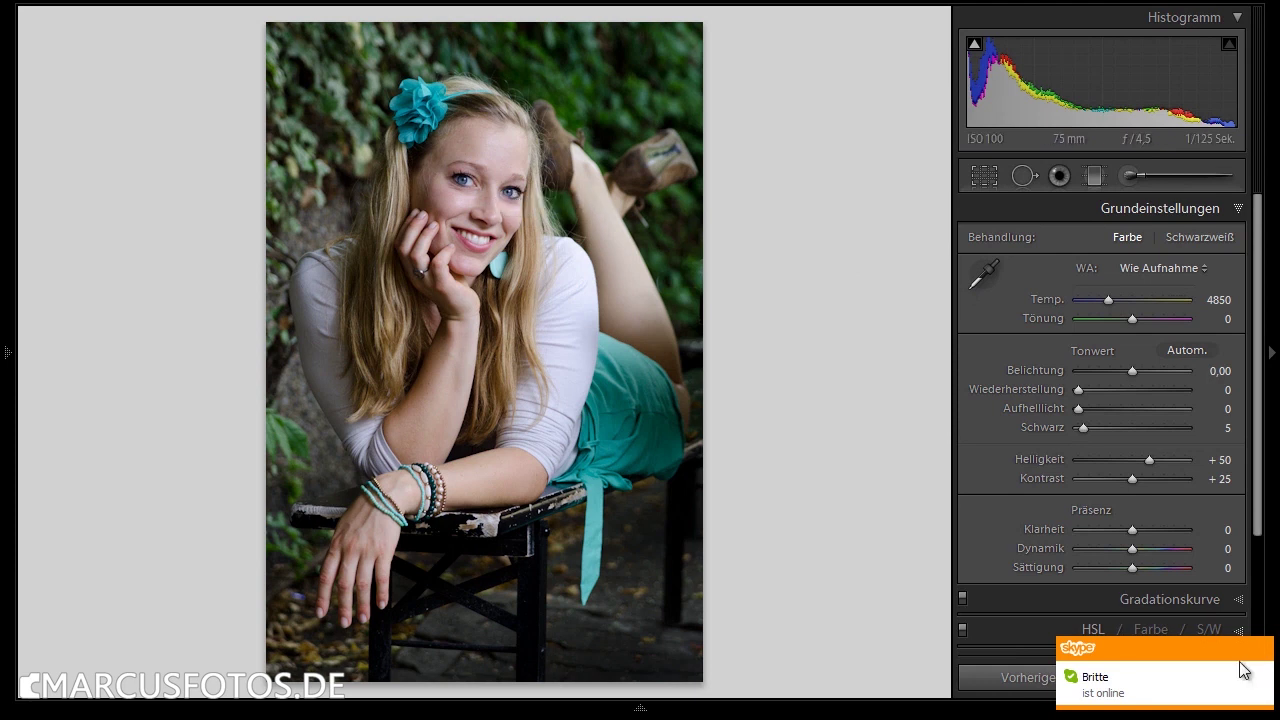
# Dismiss the chat notification and zoom in on the face.
pyautogui.click(1262, 650)
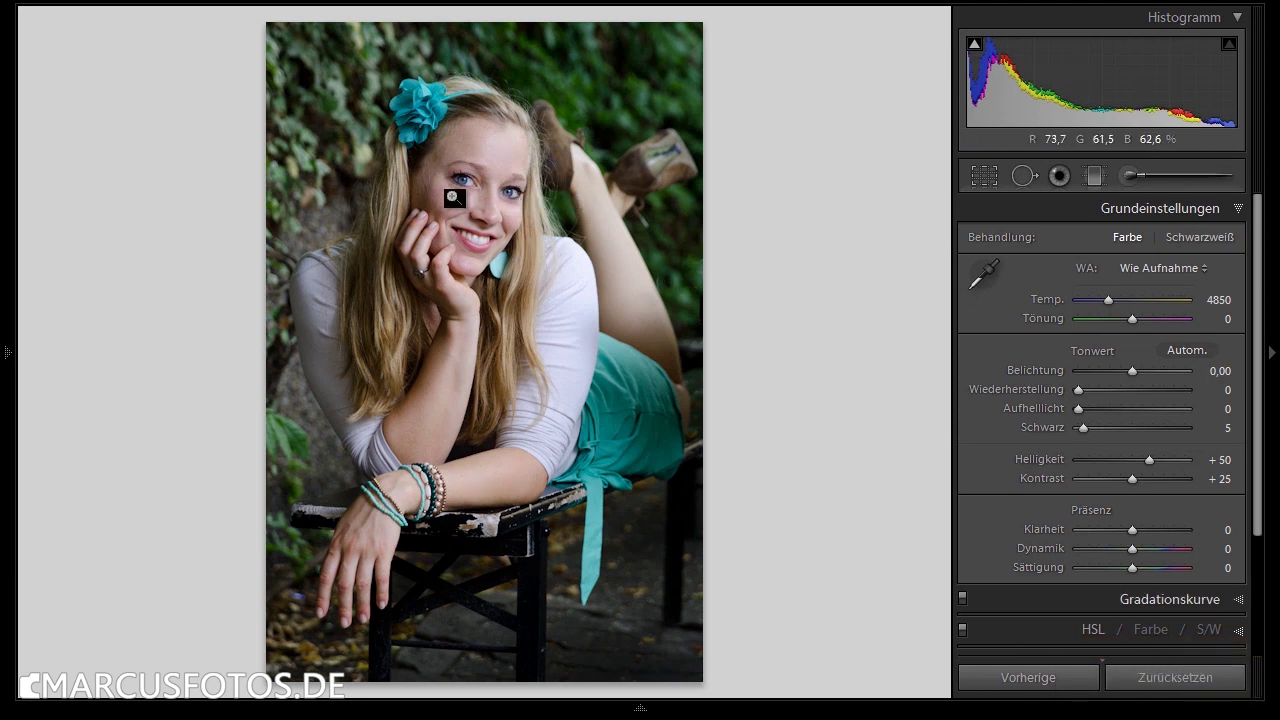
pyautogui.click(454, 198)
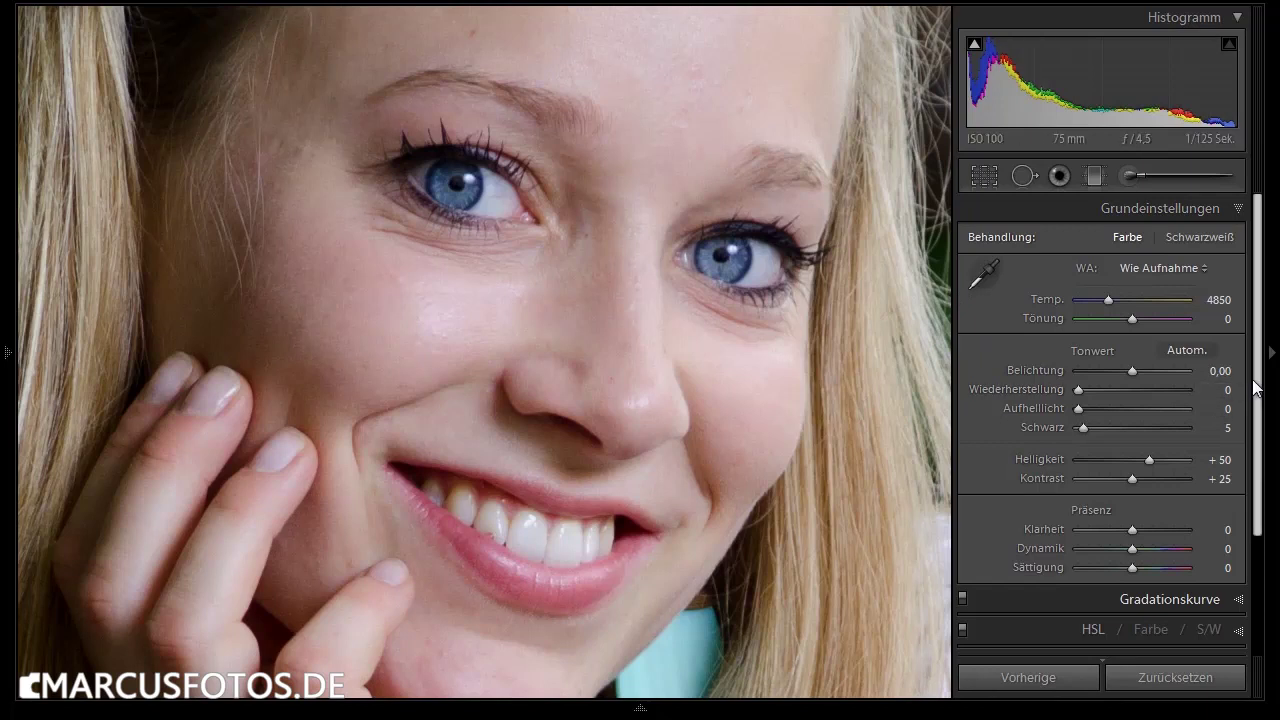
pyautogui.scroll(-1, 1262, 458)
pyautogui.scroll(-2, 1262, 458)
# Set sharpening amount to 40 and masking to 51, comparing with Detail off and on.
pyautogui.click(1183, 539)
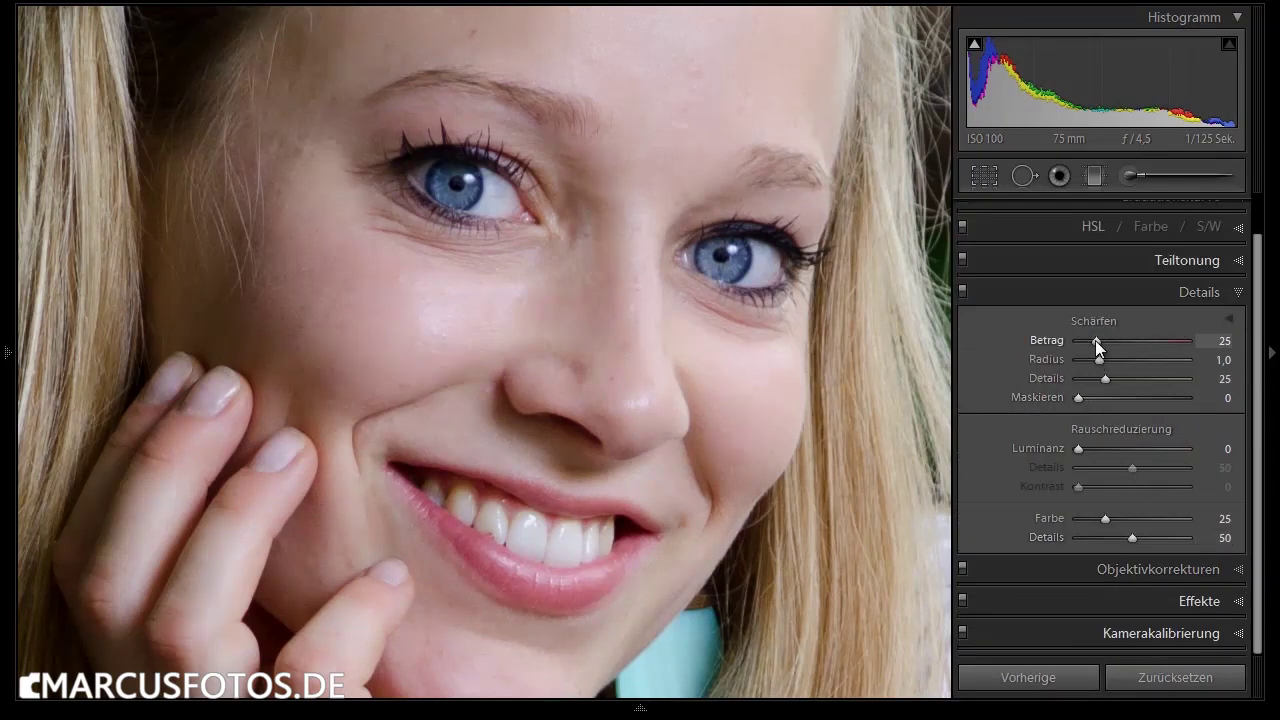
pyautogui.hotkey('shift', 'Up')
pyautogui.hotkey('shift', 'Up')
pyautogui.hotkey('shift', 'Up')
pyautogui.moveTo(1077, 397); pyautogui.dragTo(1132, 401)
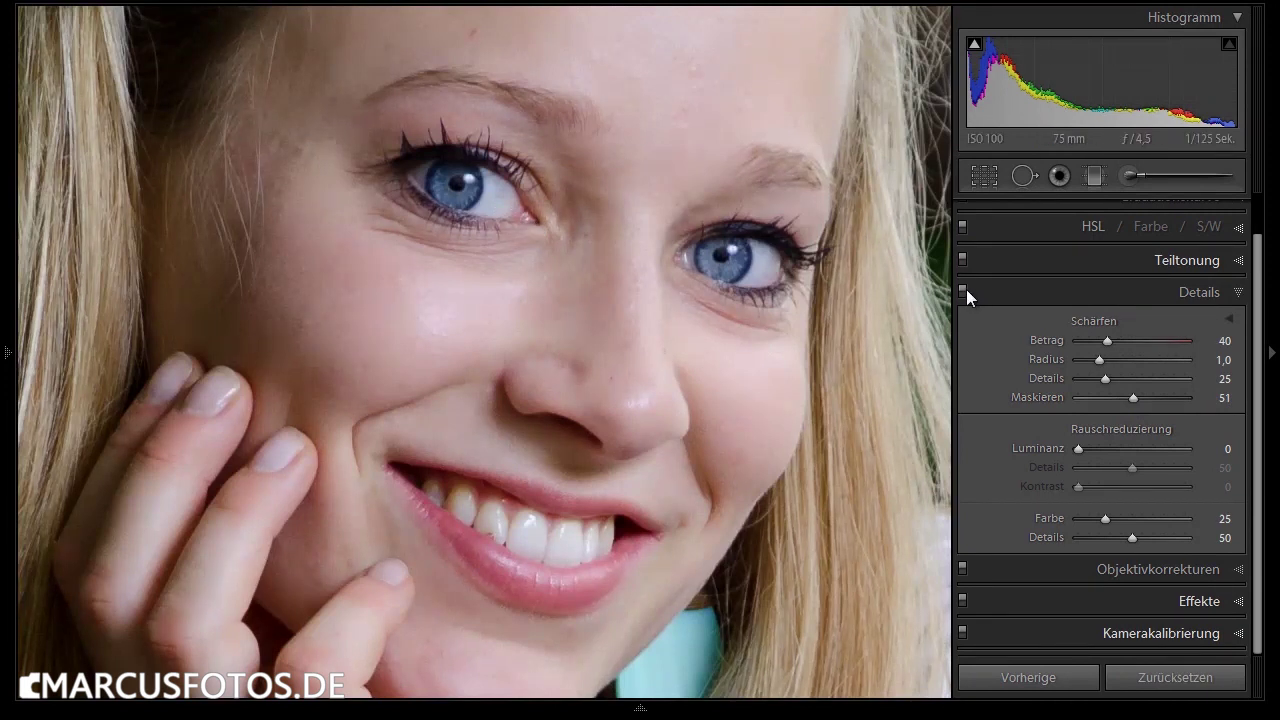
pyautogui.click(962, 290)
pyautogui.click(962, 290)
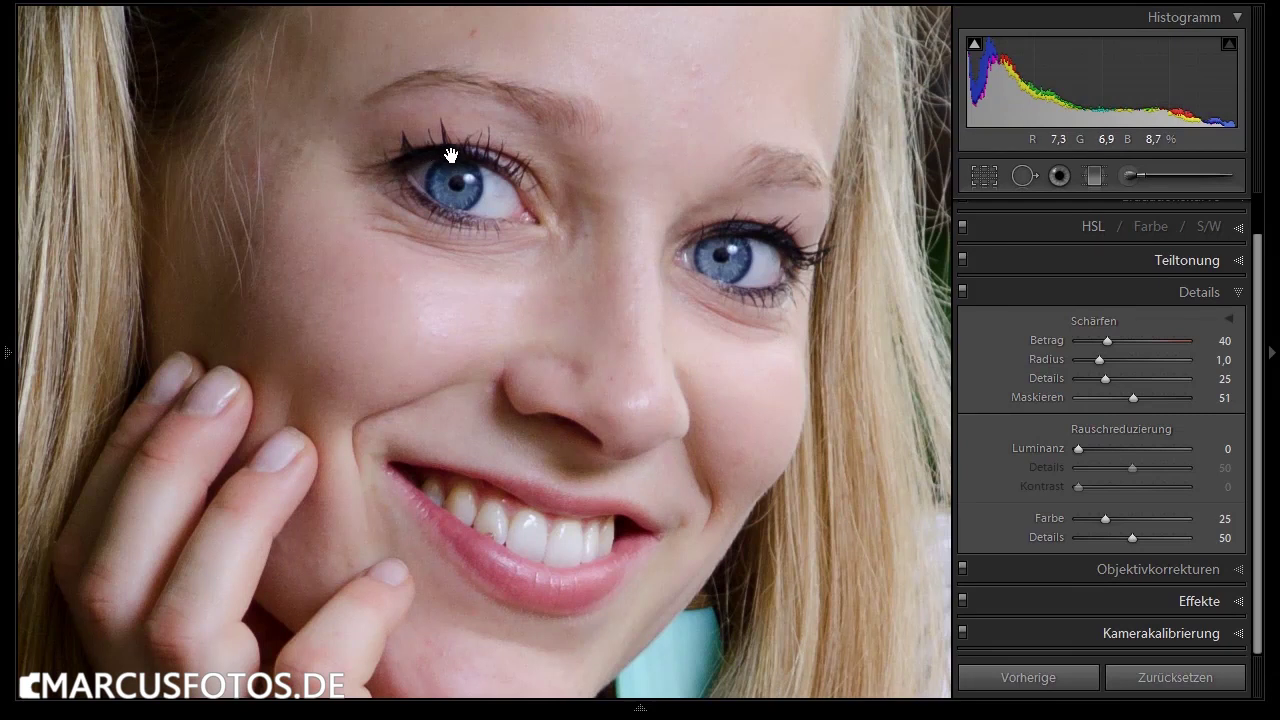
# Zoom to 1:1 on the face and pan so the eyes are centred.
pyautogui.click(497, 194)
pyautogui.click(497, 194)
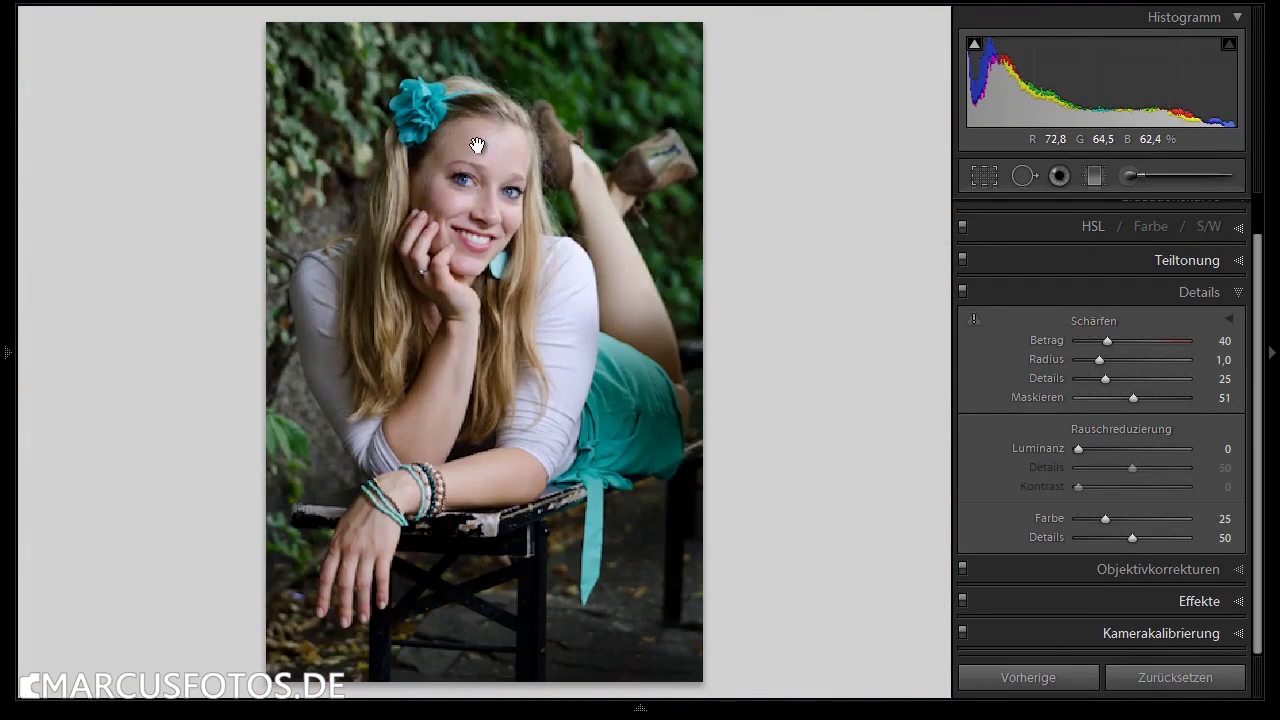
pyautogui.click(466, 133)
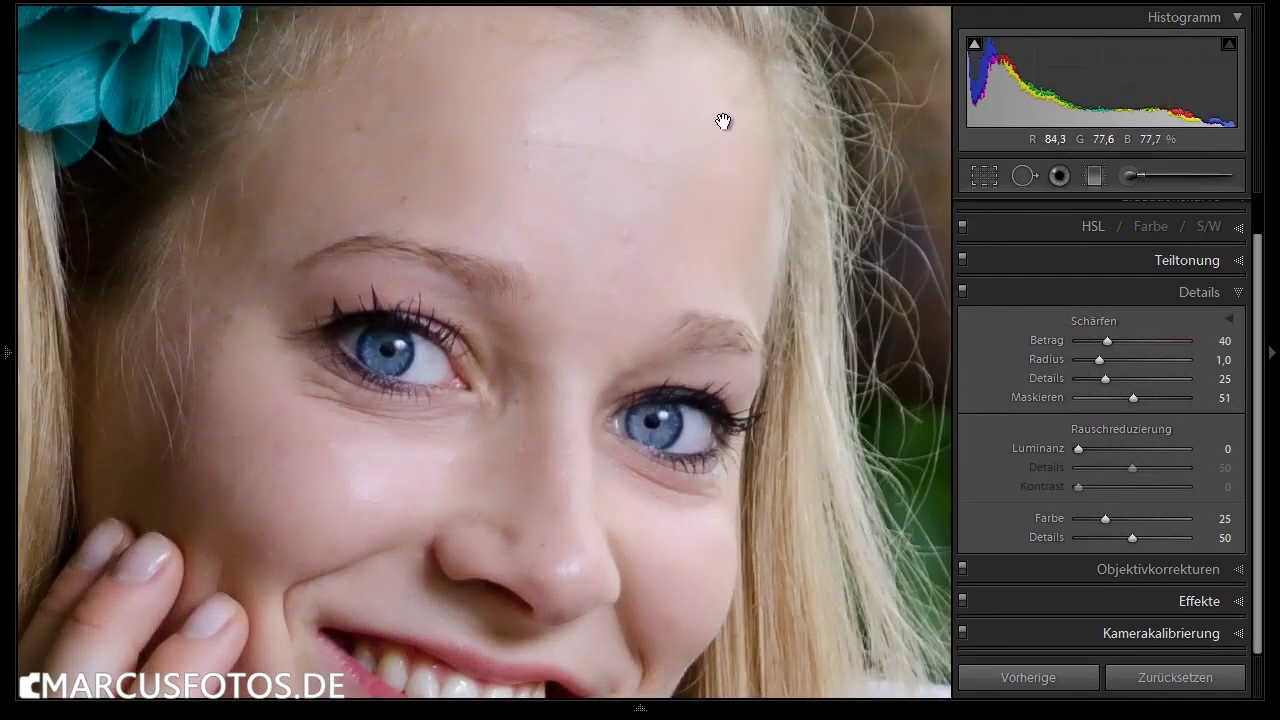
pyautogui.moveTo(363, 341)
pyautogui.mouseDown()
pyautogui.moveTo(381, 311)
pyautogui.moveTo(431, 386)
pyautogui.mouseUp()
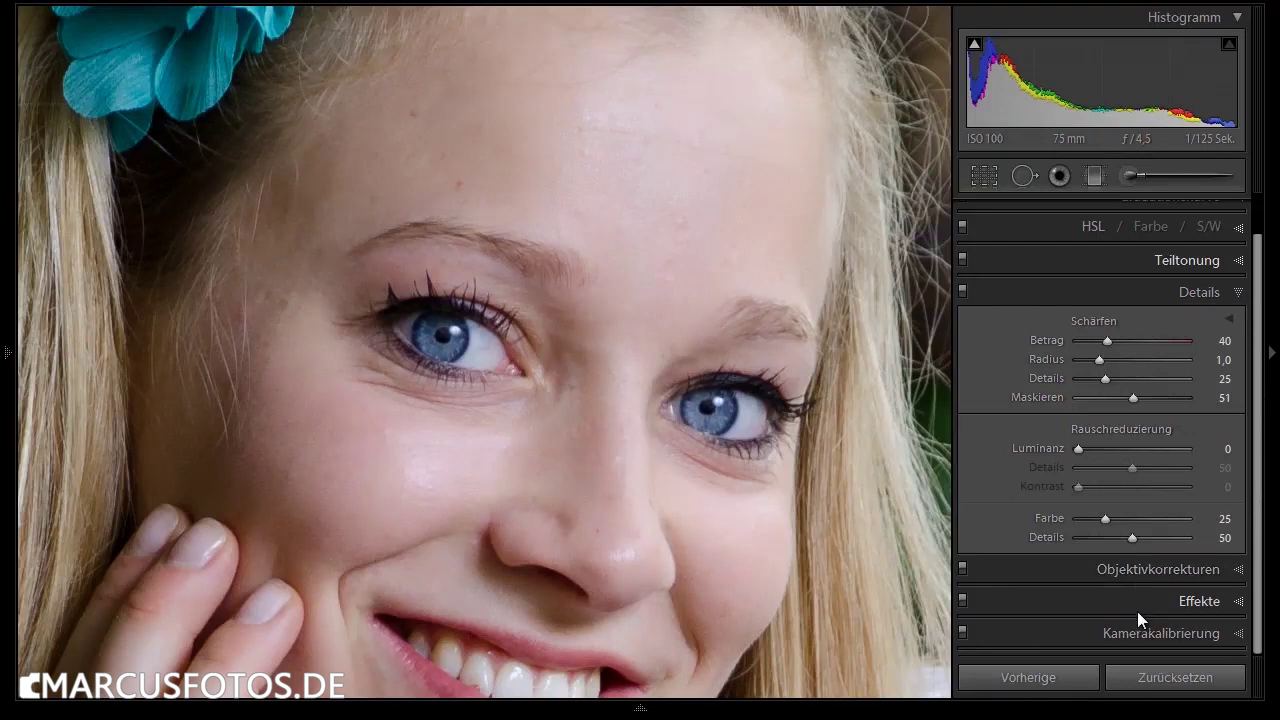
# Preview Magenta luminance at -100 in HSL, then settle it at -18.
pyautogui.click(1091, 226)
pyautogui.click(1217, 289)
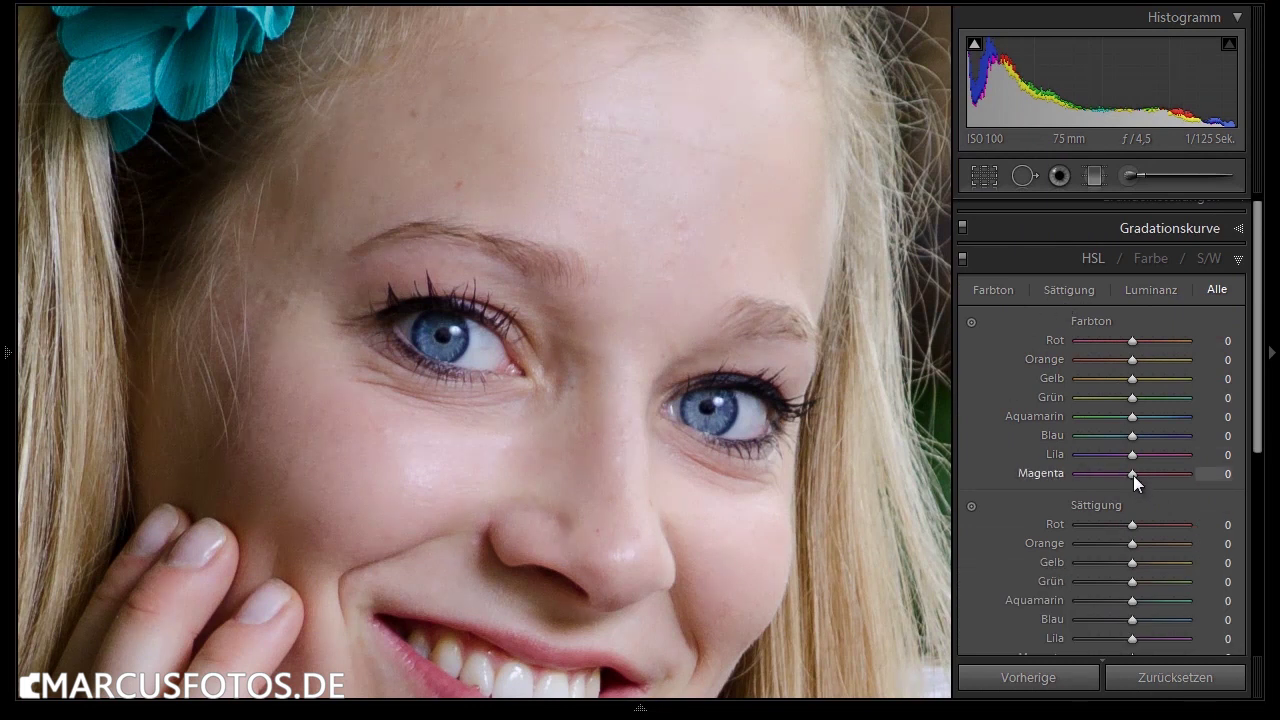
pyautogui.click(1138, 290)
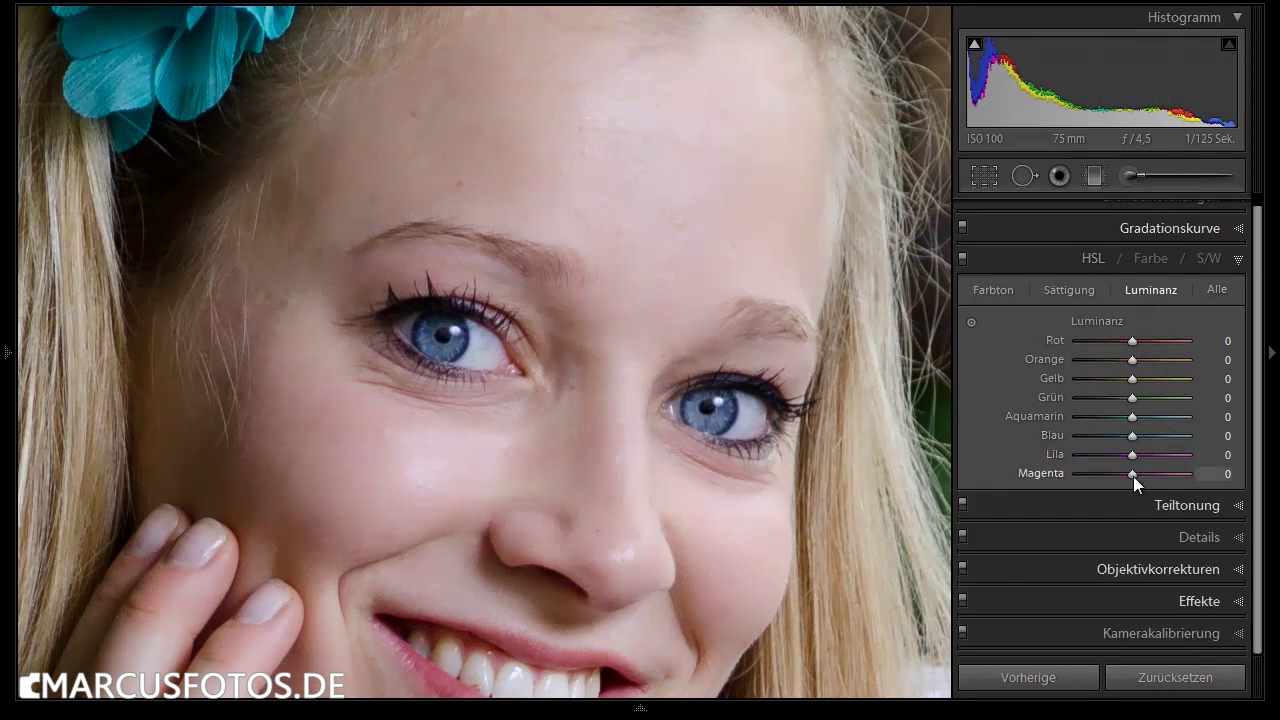
pyautogui.moveTo(1133, 473); pyautogui.dragTo(1042, 472)
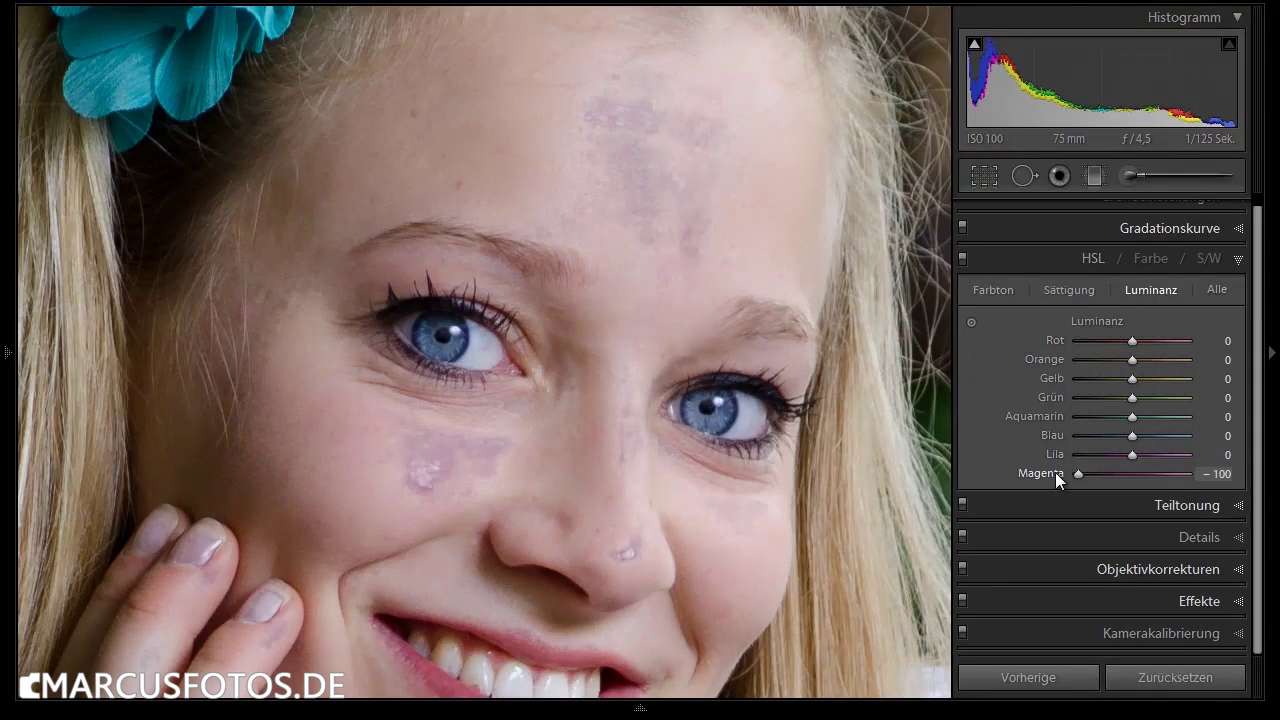
pyautogui.moveTo(1092, 480); pyautogui.dragTo(1117, 483)
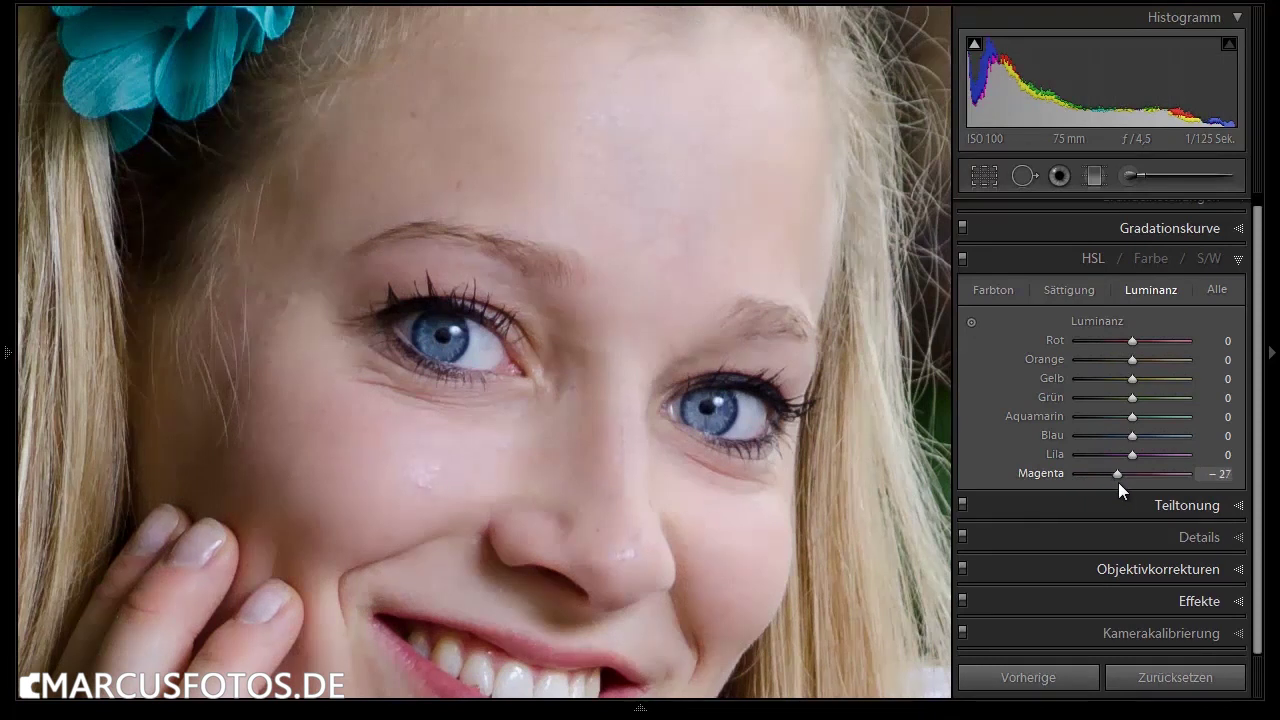
pyautogui.moveTo(1118, 482); pyautogui.dragTo(1056, 481)
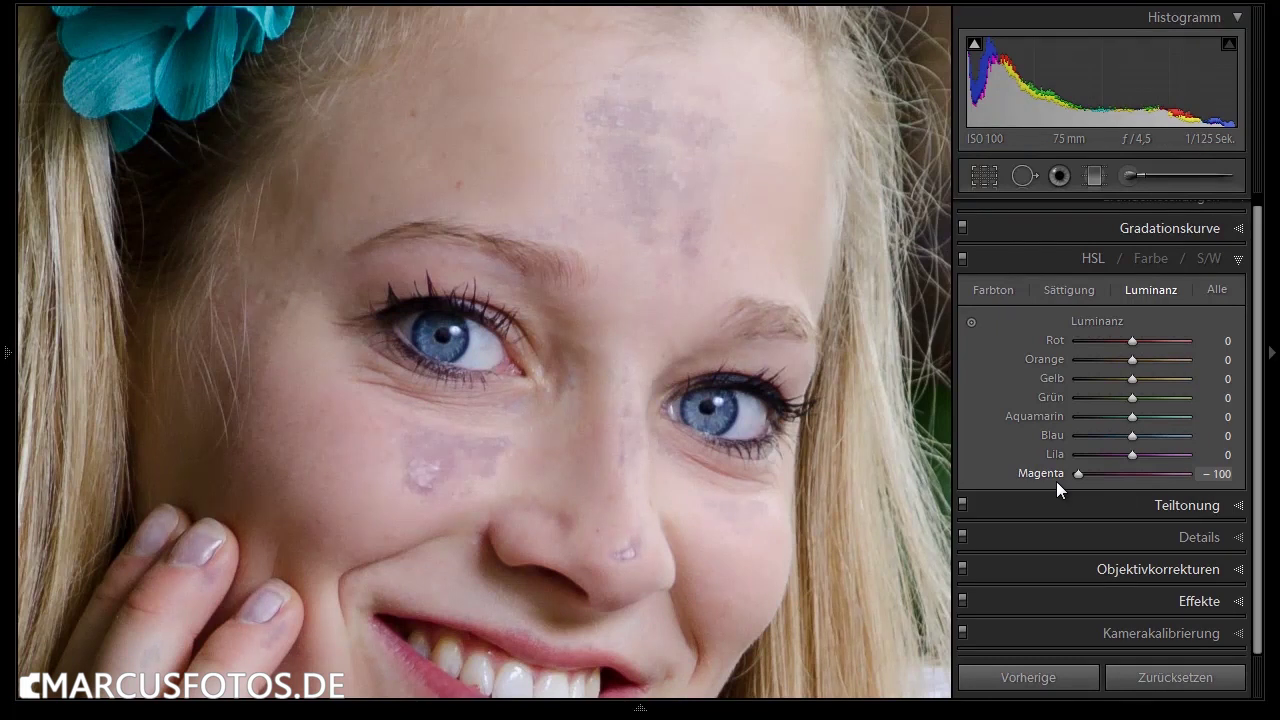
pyautogui.scroll(1, 1075, 477)
pyautogui.moveTo(1077, 483); pyautogui.dragTo(1123, 486)
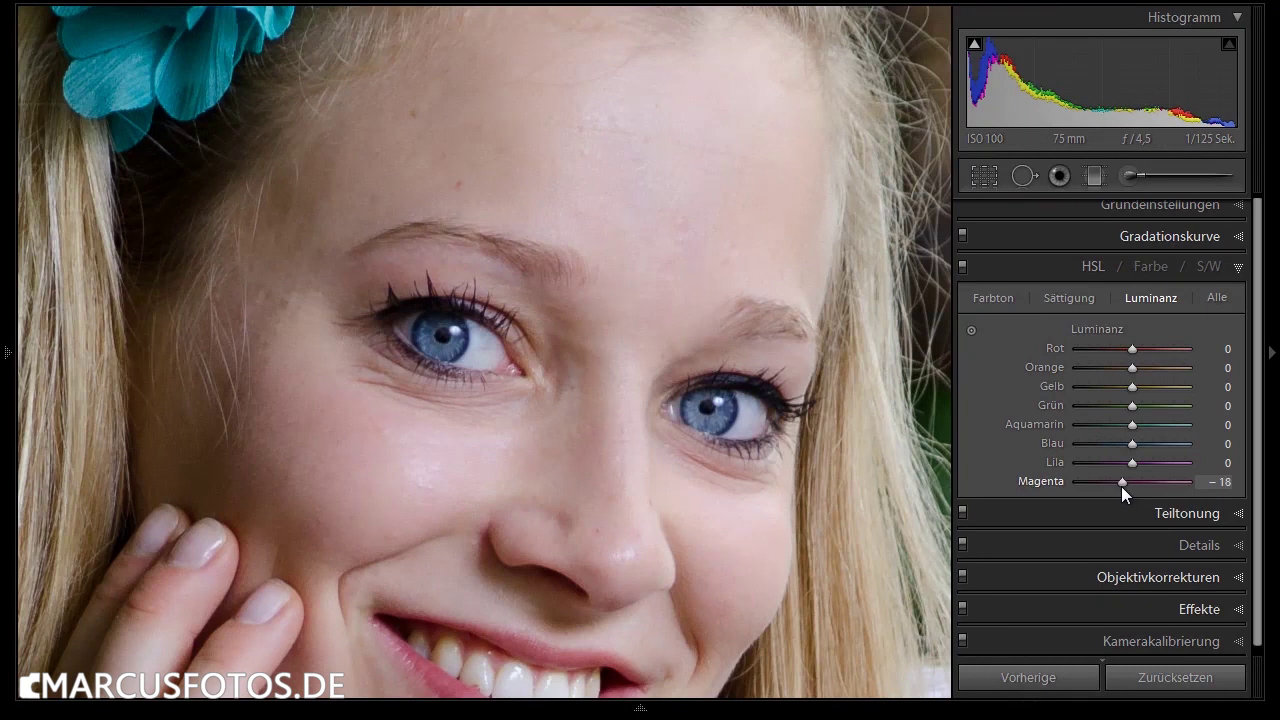
# Compare the face and whole portrait with the HSL changes off and on.
pyautogui.click(963, 267)
pyautogui.click(963, 267)
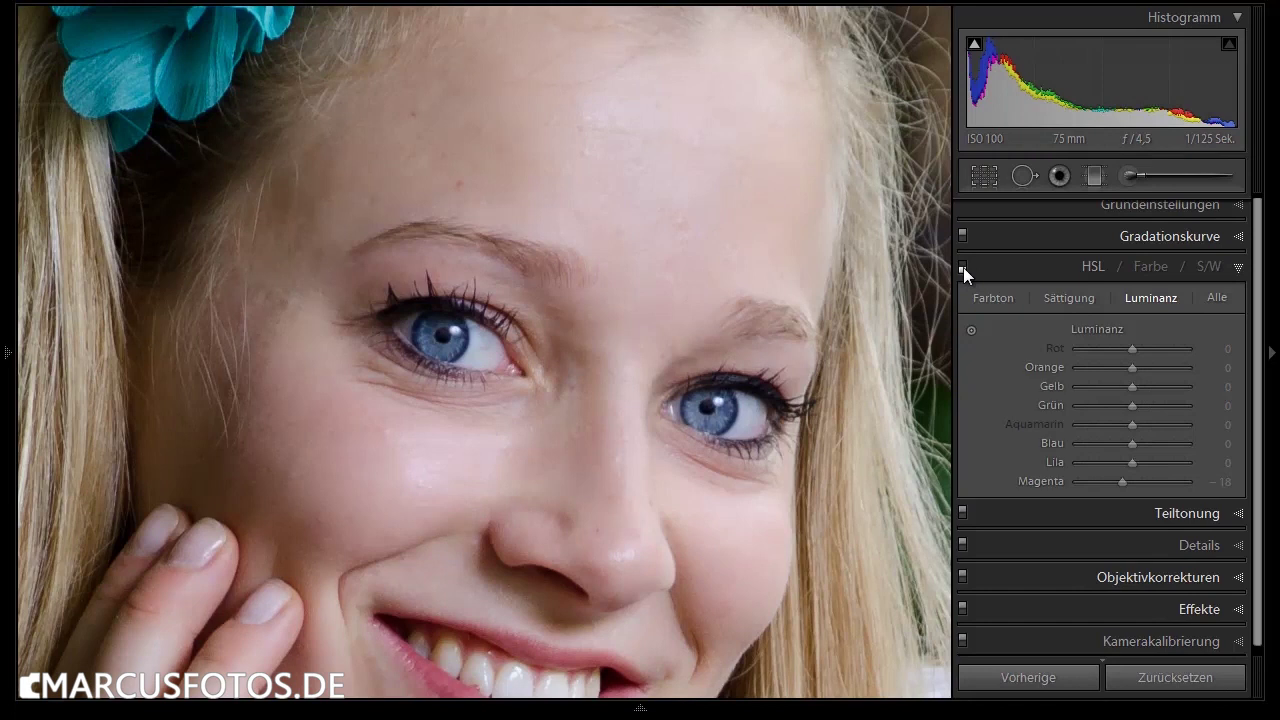
pyautogui.click(963, 267)
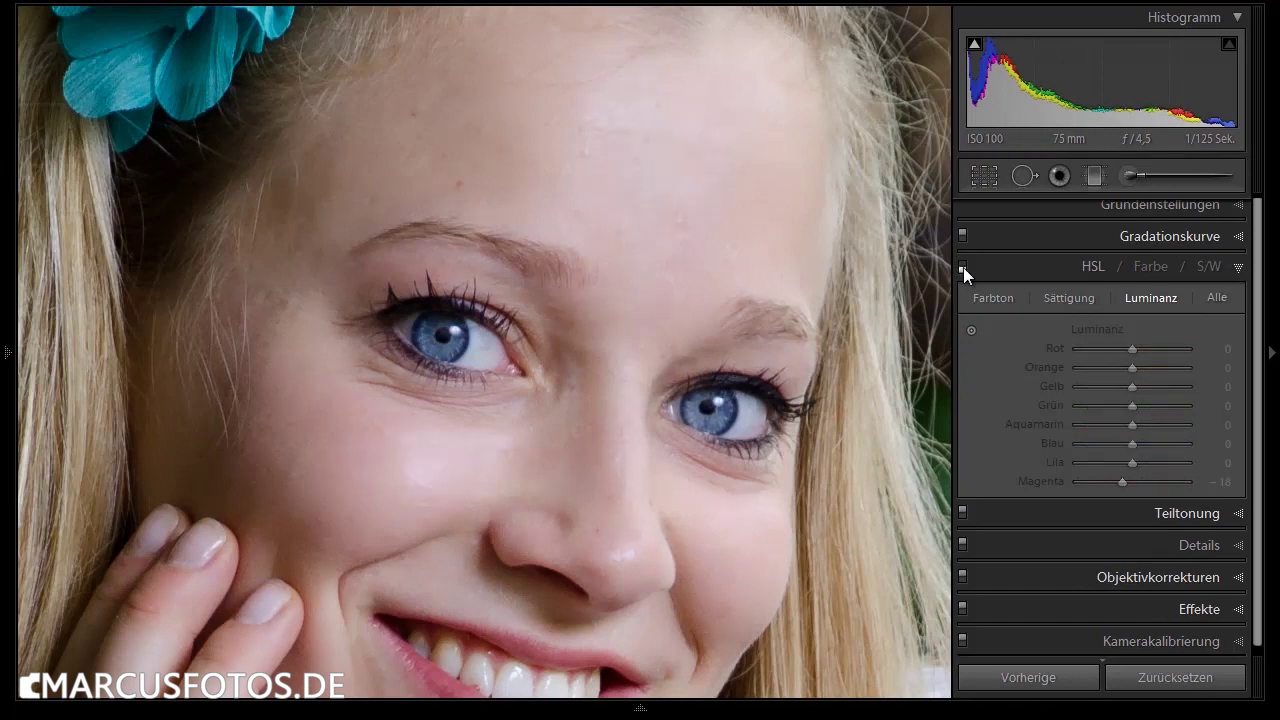
pyautogui.click(963, 267)
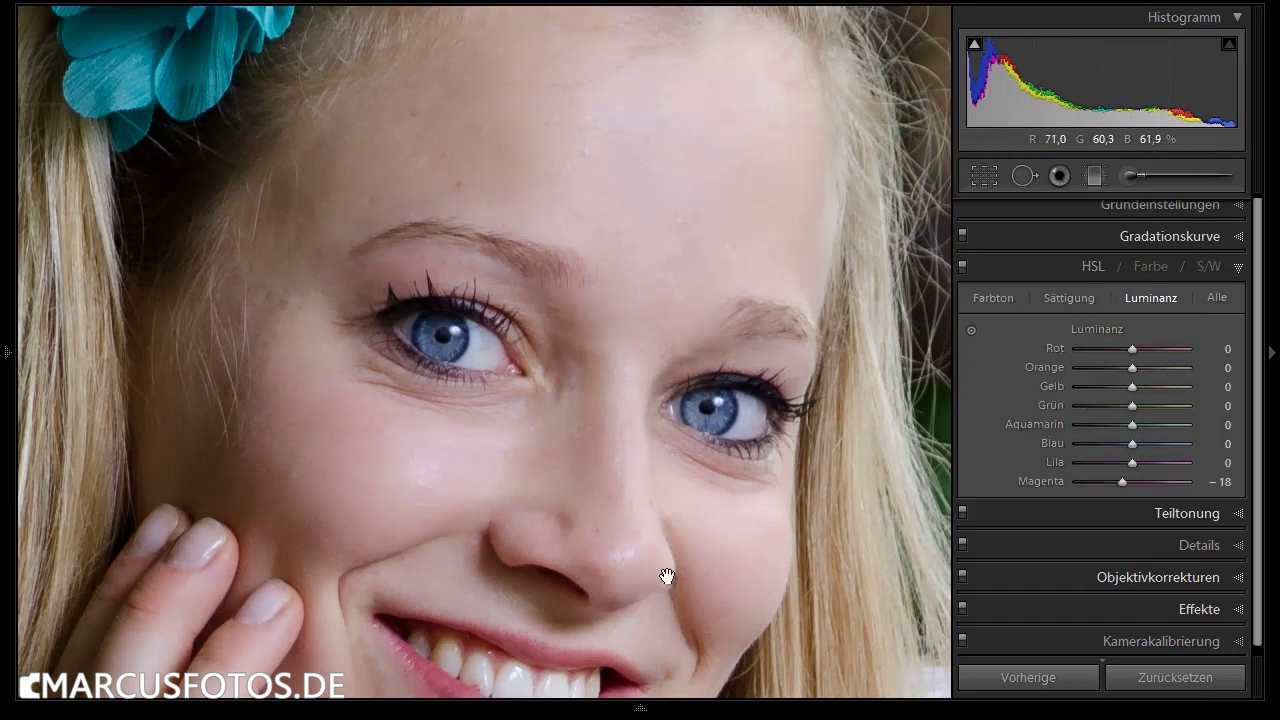
pyautogui.click(963, 267)
pyautogui.click(963, 267)
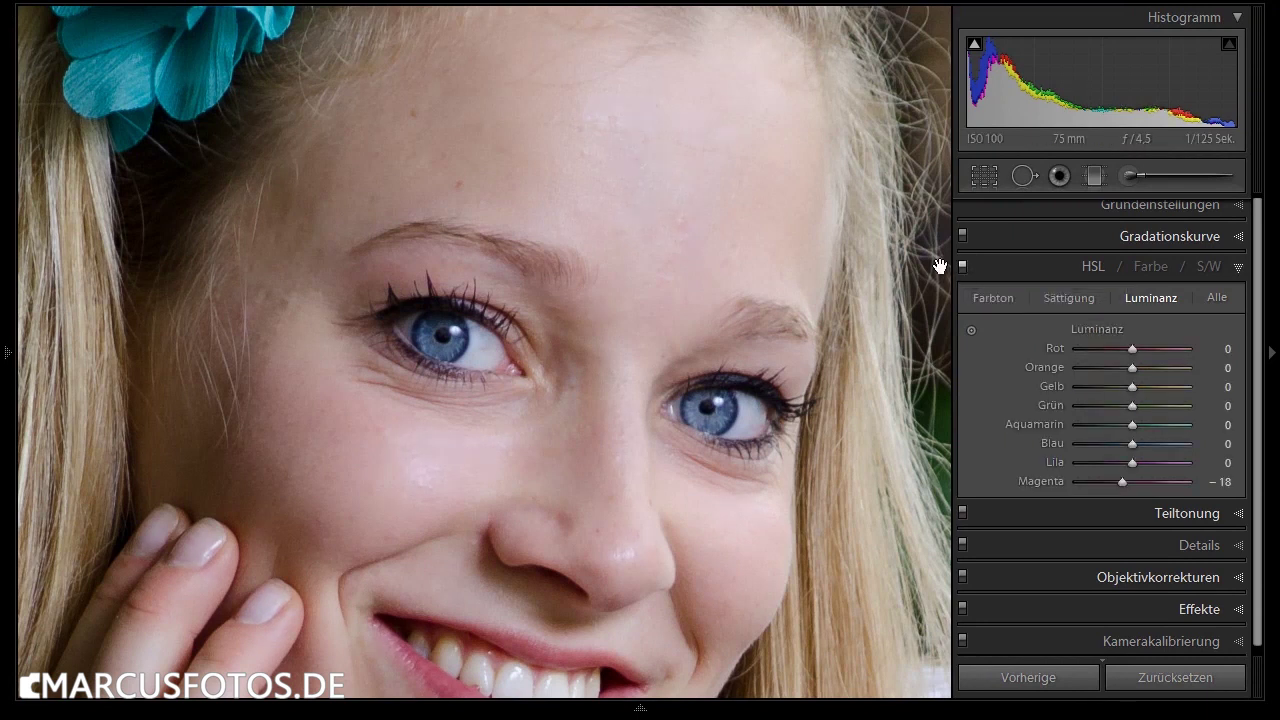
pyautogui.click(700, 217)
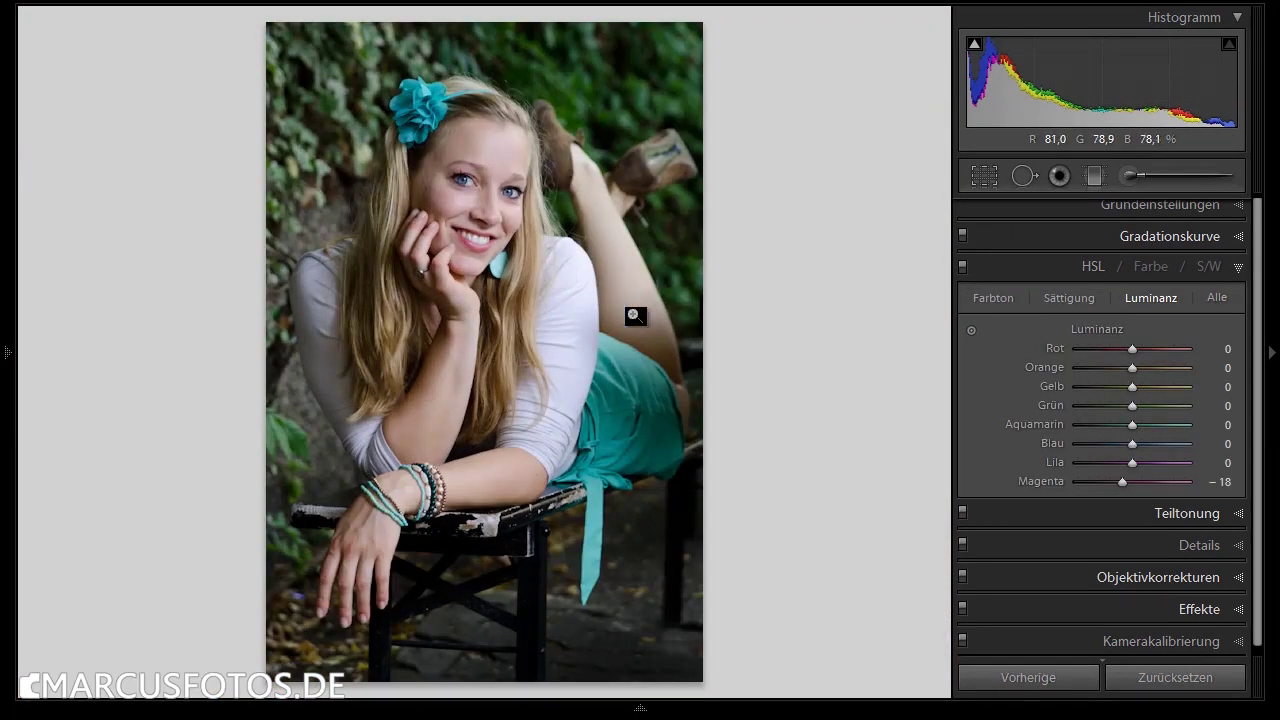
pyautogui.click(963, 267)
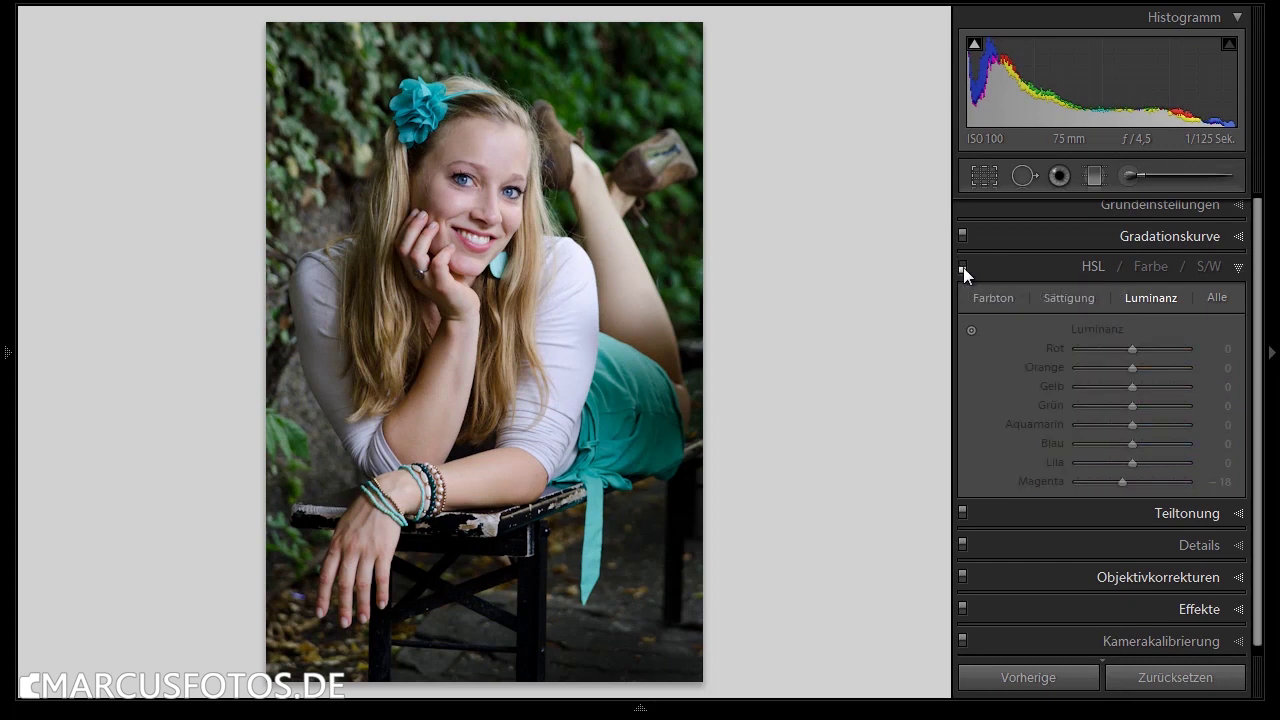
pyautogui.click(963, 267)
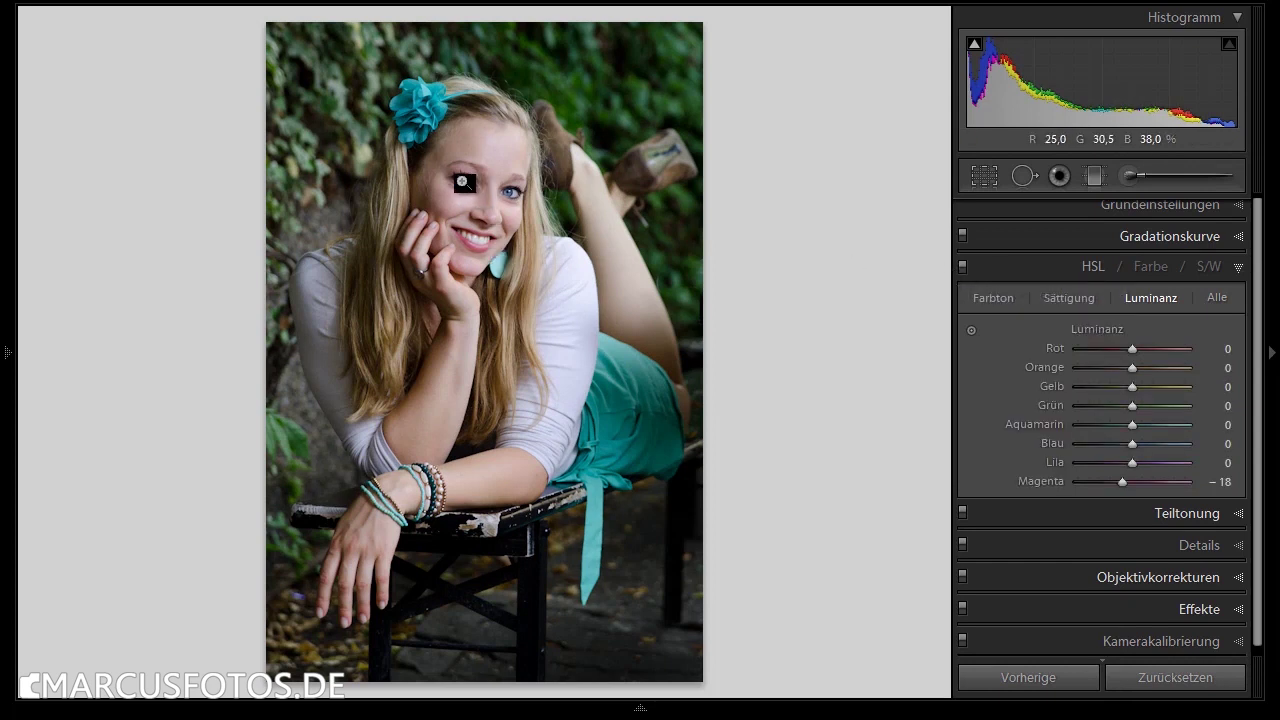
pyautogui.click(466, 185)
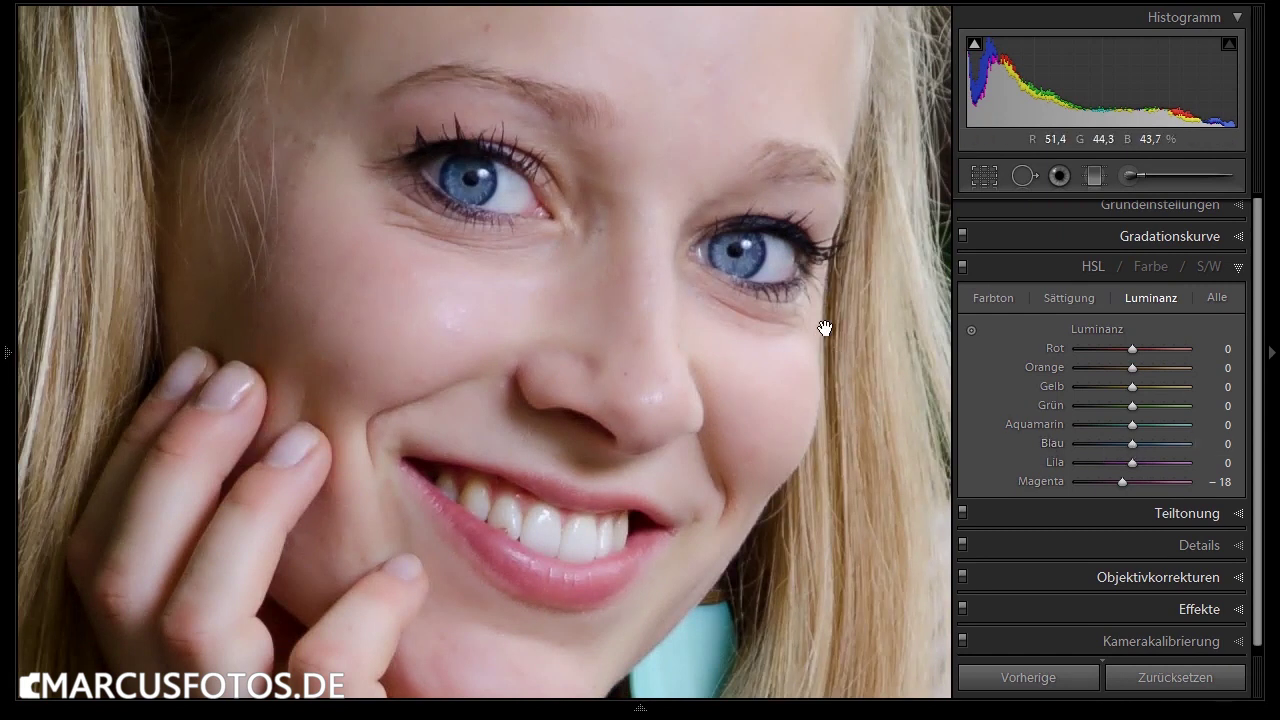
# Test Blue luminance, reset Blue and Aqua to zero, and set Blue luminance to +13.
pyautogui.moveTo(1132, 444)
pyautogui.mouseDown()
pyautogui.moveTo(1095, 445)
pyautogui.moveTo(1144, 445)
pyautogui.moveTo(1105, 424)
pyautogui.moveTo(1177, 424)
pyautogui.mouseUp()
pyautogui.doubleClick(1054, 444)
pyautogui.doubleClick(1062, 426)
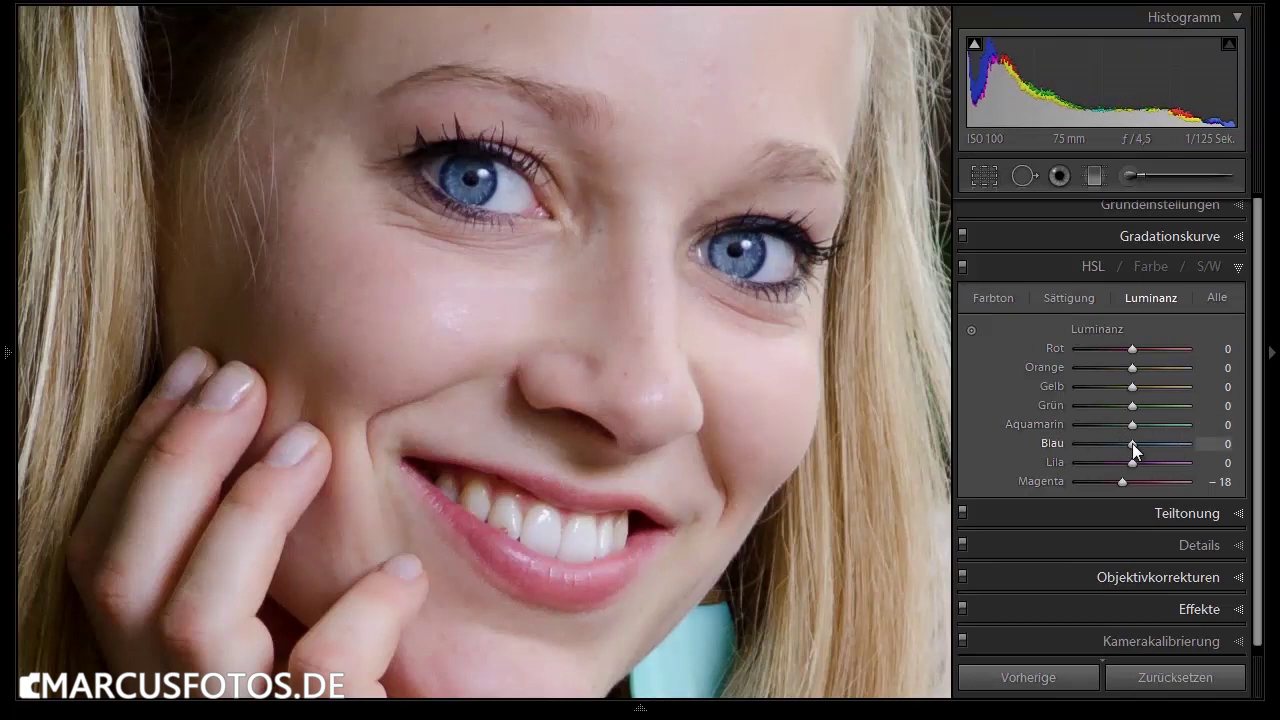
pyautogui.moveTo(1133, 444); pyautogui.dragTo(1141, 444)
pyautogui.moveTo(1139, 444); pyautogui.dragTo(1014, 443)
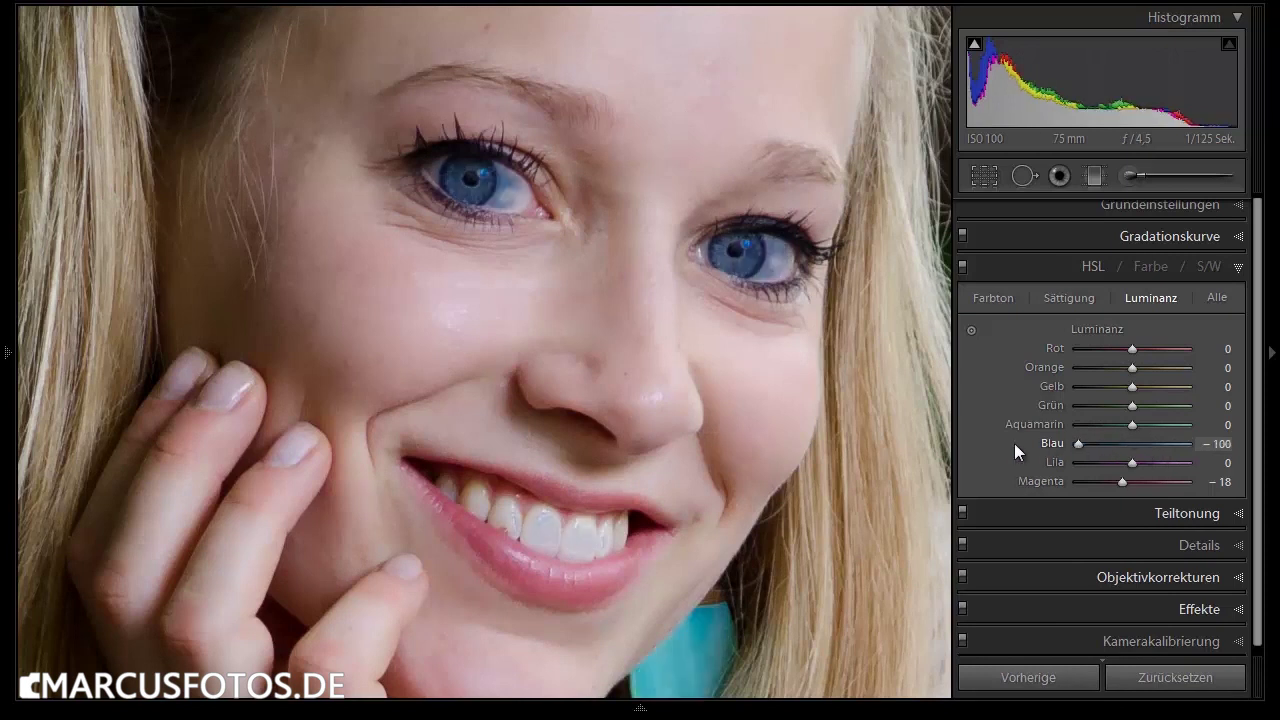
pyautogui.click(1133, 444)
pyautogui.scroll(1, 1133, 444)
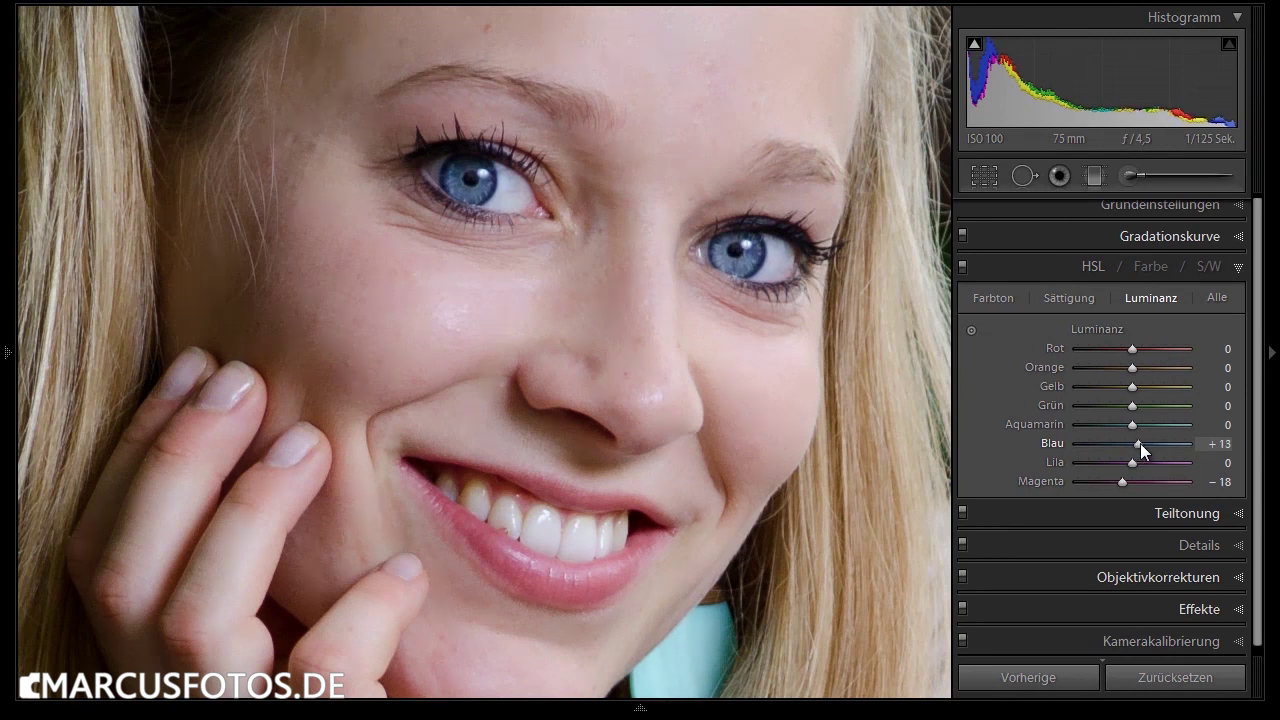
# Raise HSL Blue saturation to +10 and check the eyes zoomed out and in.
pyautogui.click(1054, 297)
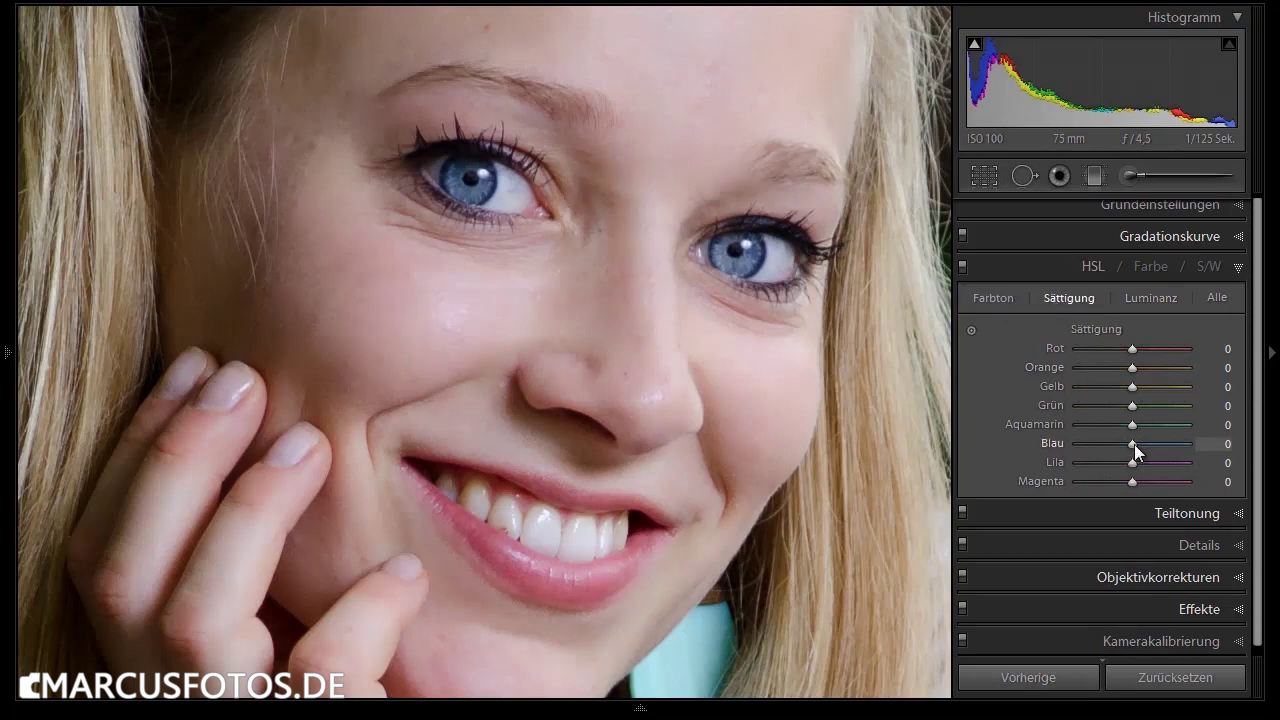
pyautogui.scroll(1, 1134, 444)
pyautogui.click(700, 250)
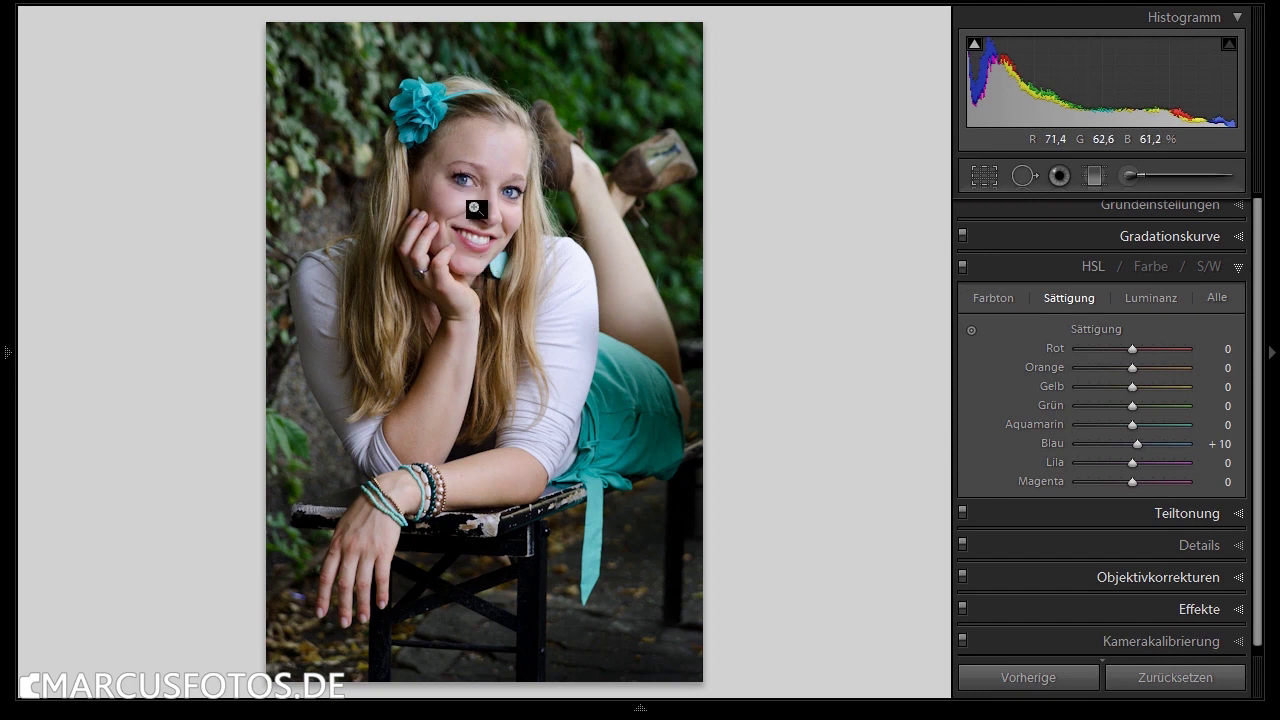
pyautogui.click(467, 171)
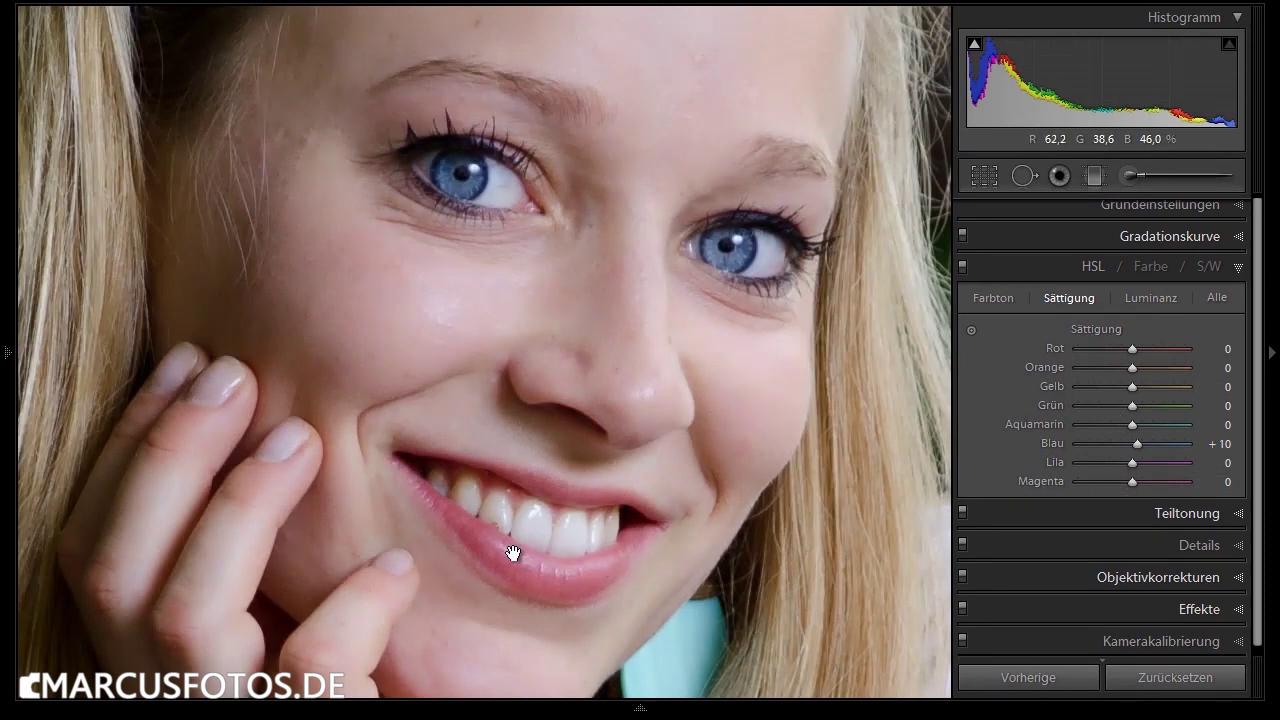
# Set up an Adjustment Brush with exposure 0.20 and a larger brush size.
pyautogui.click(1143, 173)
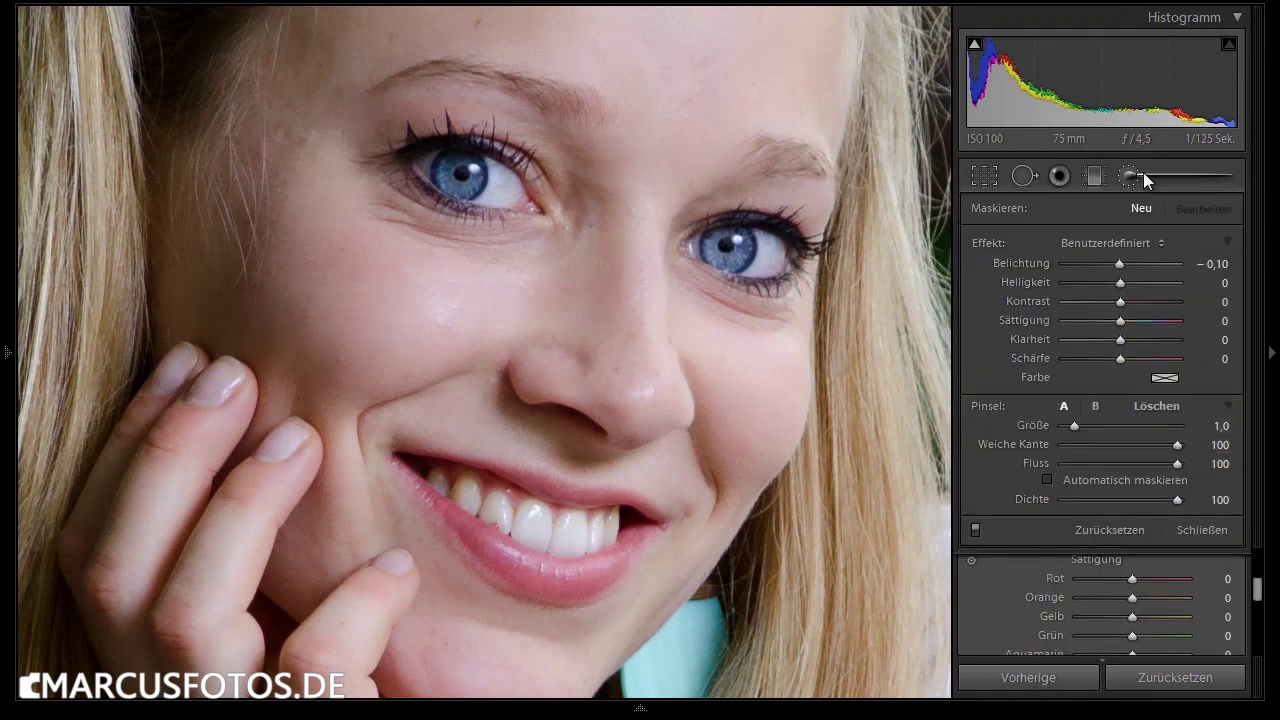
pyautogui.doubleClick(1017, 262)
pyautogui.click(1120, 261)
pyautogui.press('Up')
pyautogui.press('Up')
pyautogui.press('Up')
pyautogui.press(']')
pyautogui.press(']')
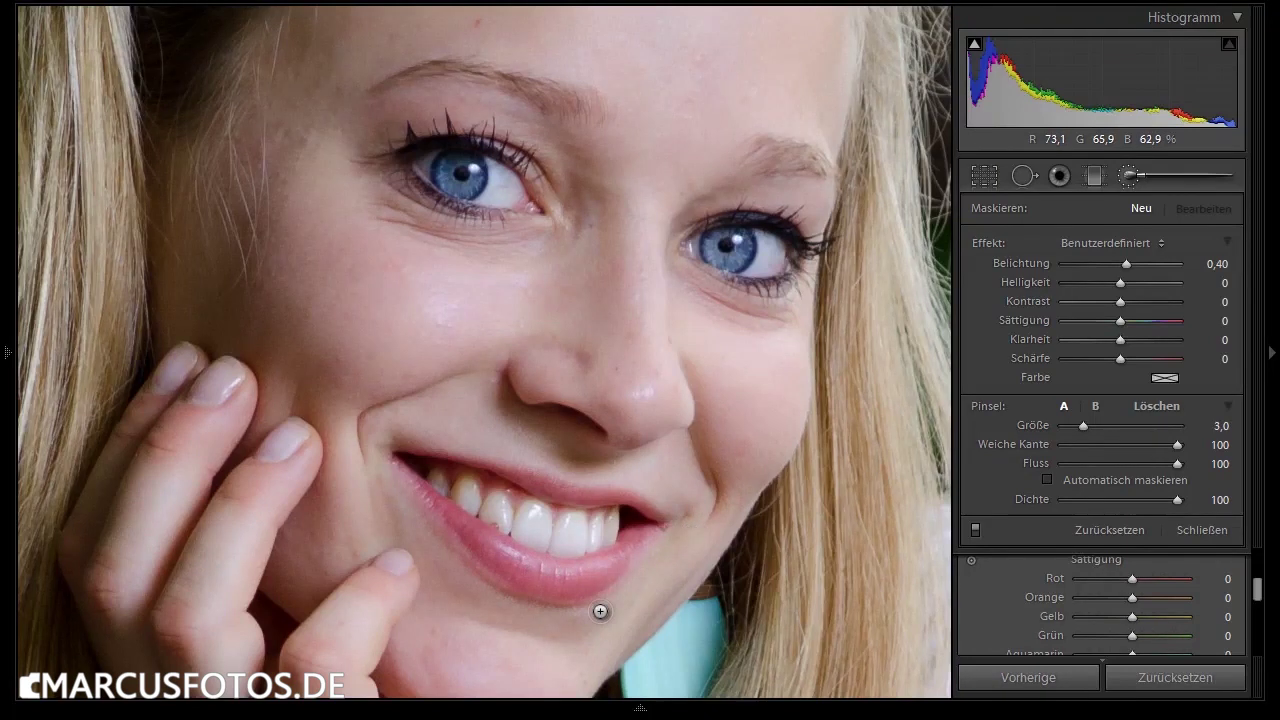
# Paint the brightening brush over the teeth and close the brush panel.
pyautogui.moveTo(486, 539); pyautogui.dragTo(583, 569)
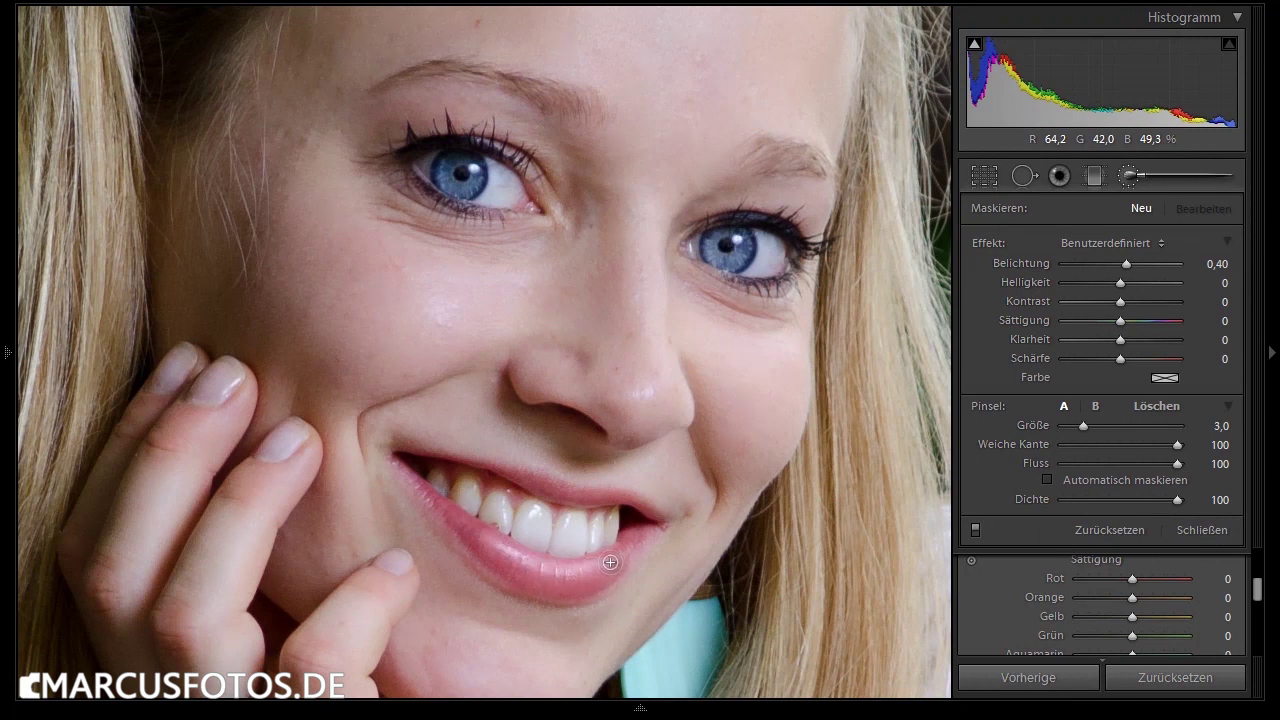
pyautogui.moveTo(583, 569); pyautogui.dragTo(620, 556)
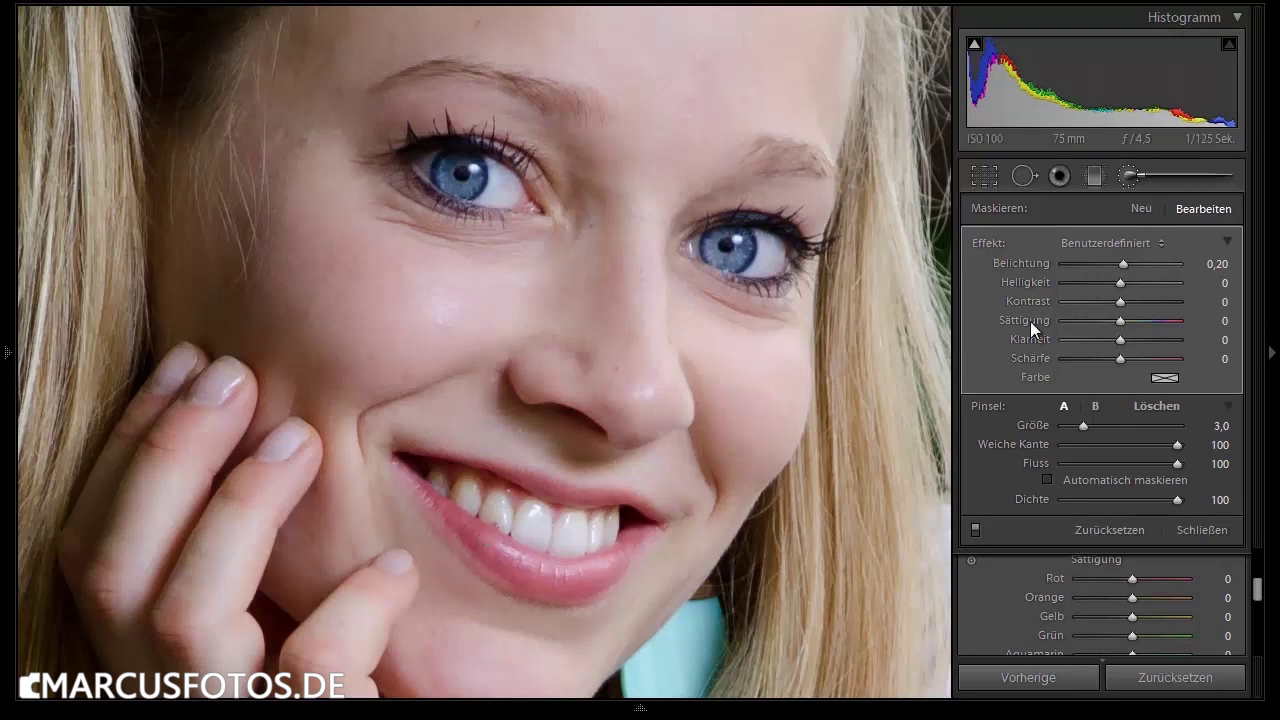
pyautogui.click(1139, 177)
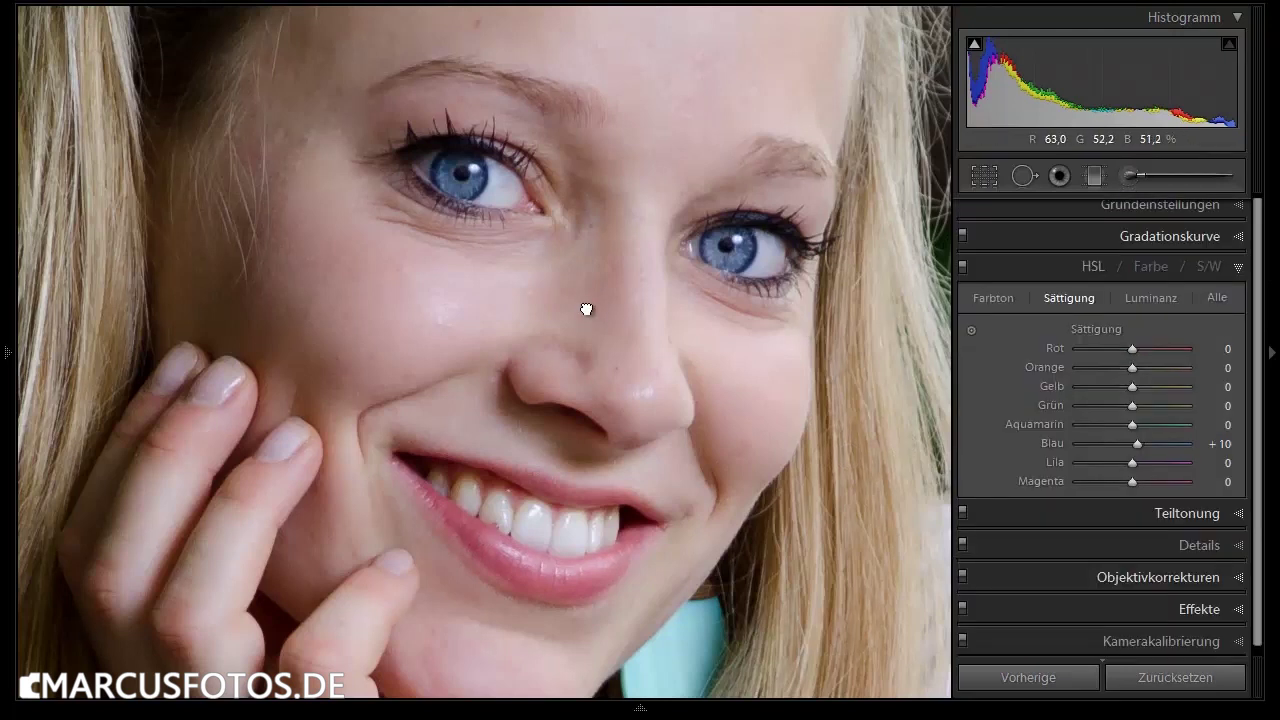
# Return the photo to Fit view and expand the Split Toning panel.
pyautogui.click(588, 308)
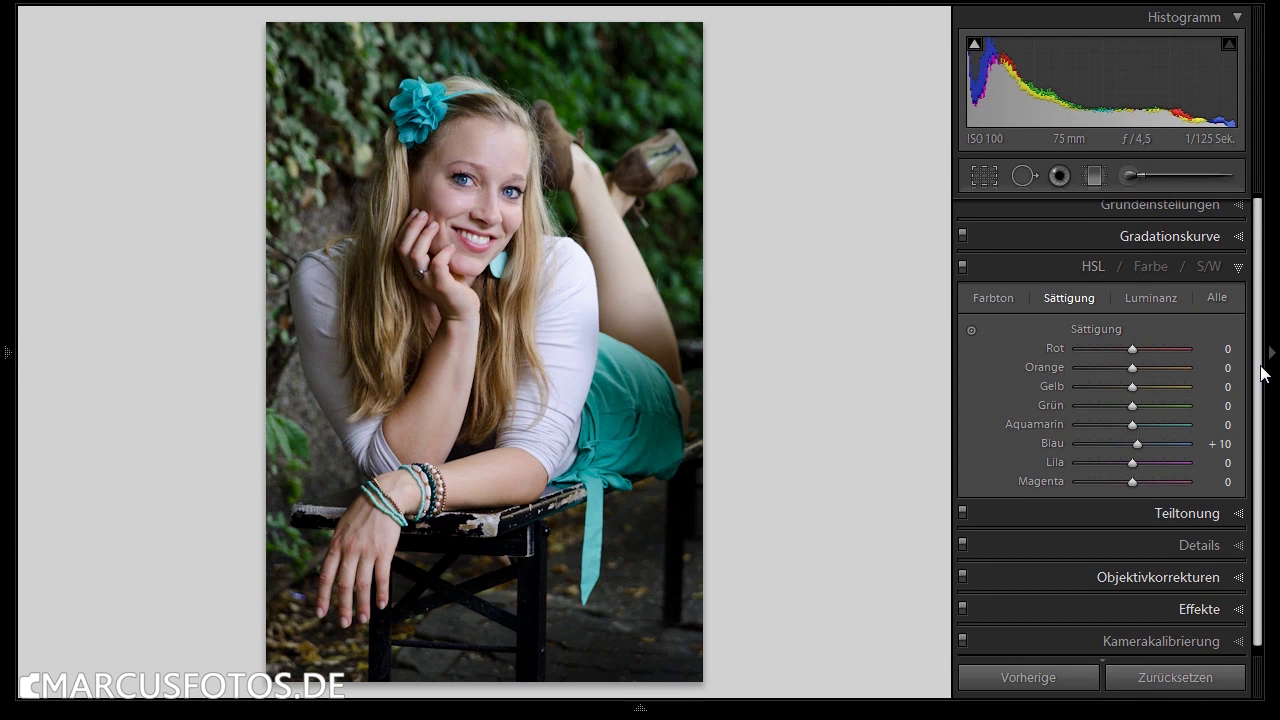
pyautogui.click(1149, 513)
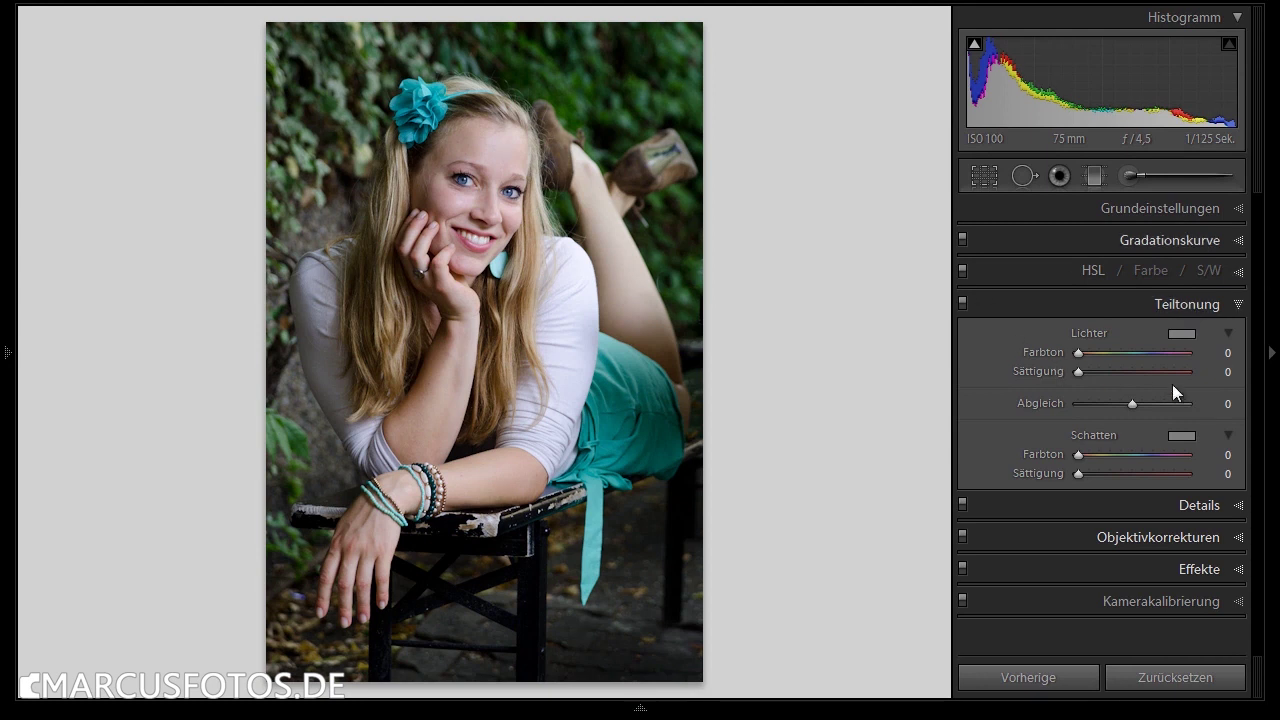
# Choose a yellow-green highlight tint in the Highlights colour picker.
pyautogui.click(1179, 333)
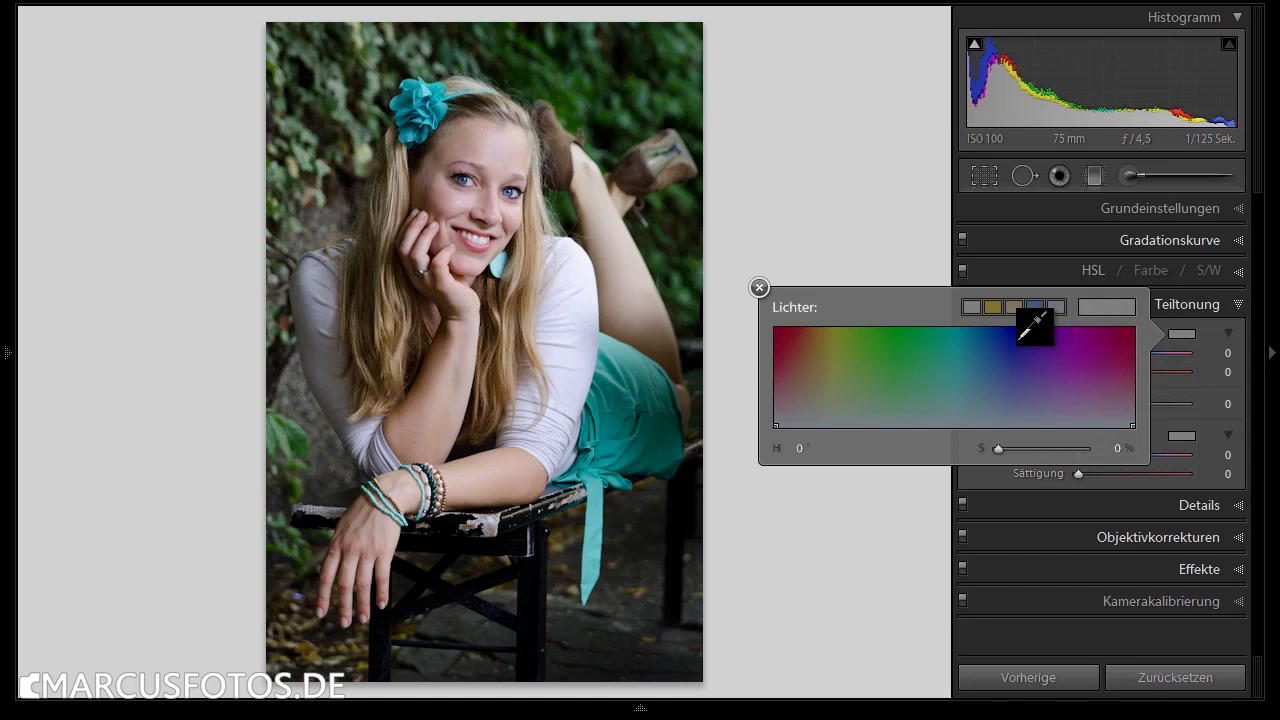
pyautogui.moveTo(1019, 342); pyautogui.dragTo(1011, 351)
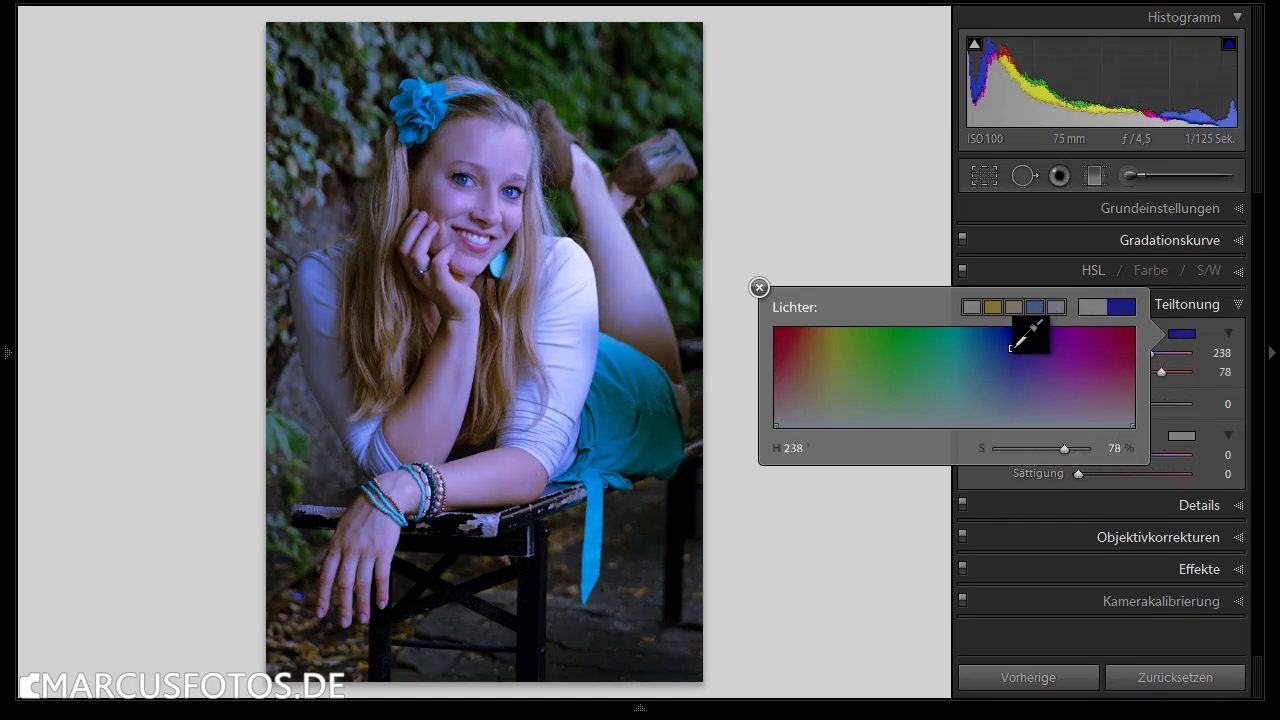
pyautogui.moveTo(1011, 351); pyautogui.dragTo(1010, 345)
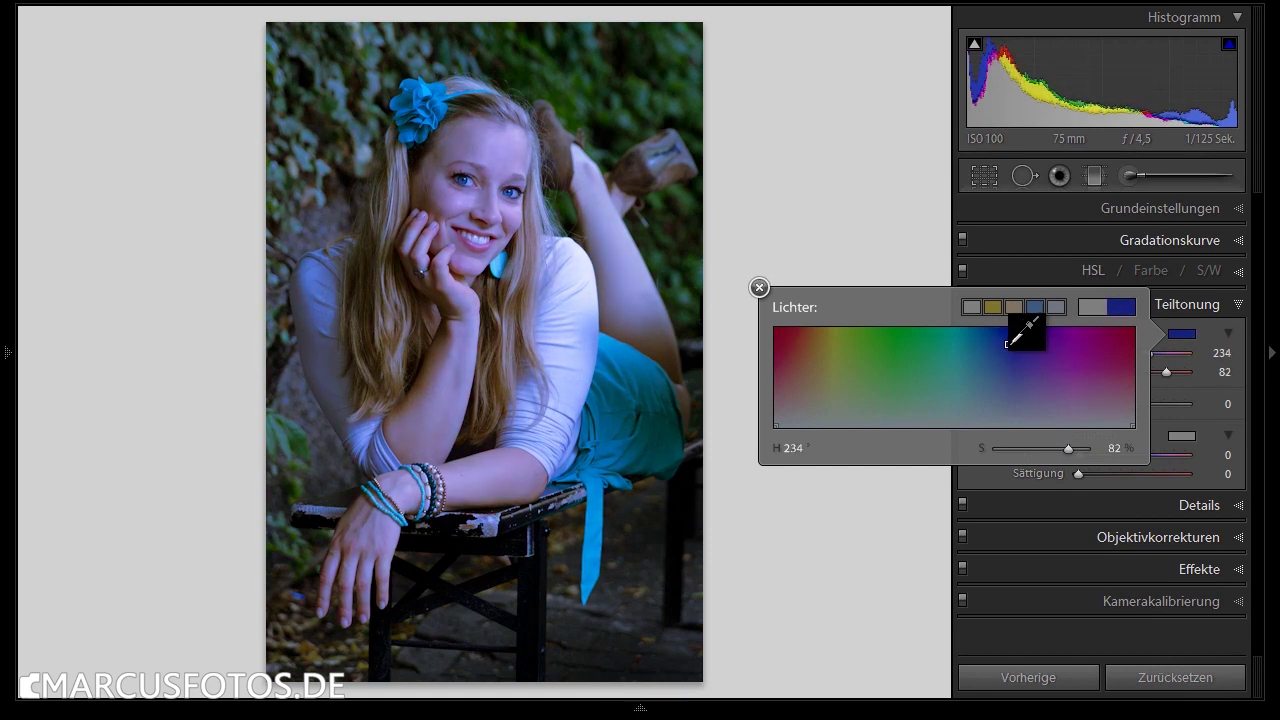
pyautogui.moveTo(1010, 345); pyautogui.dragTo(851, 341)
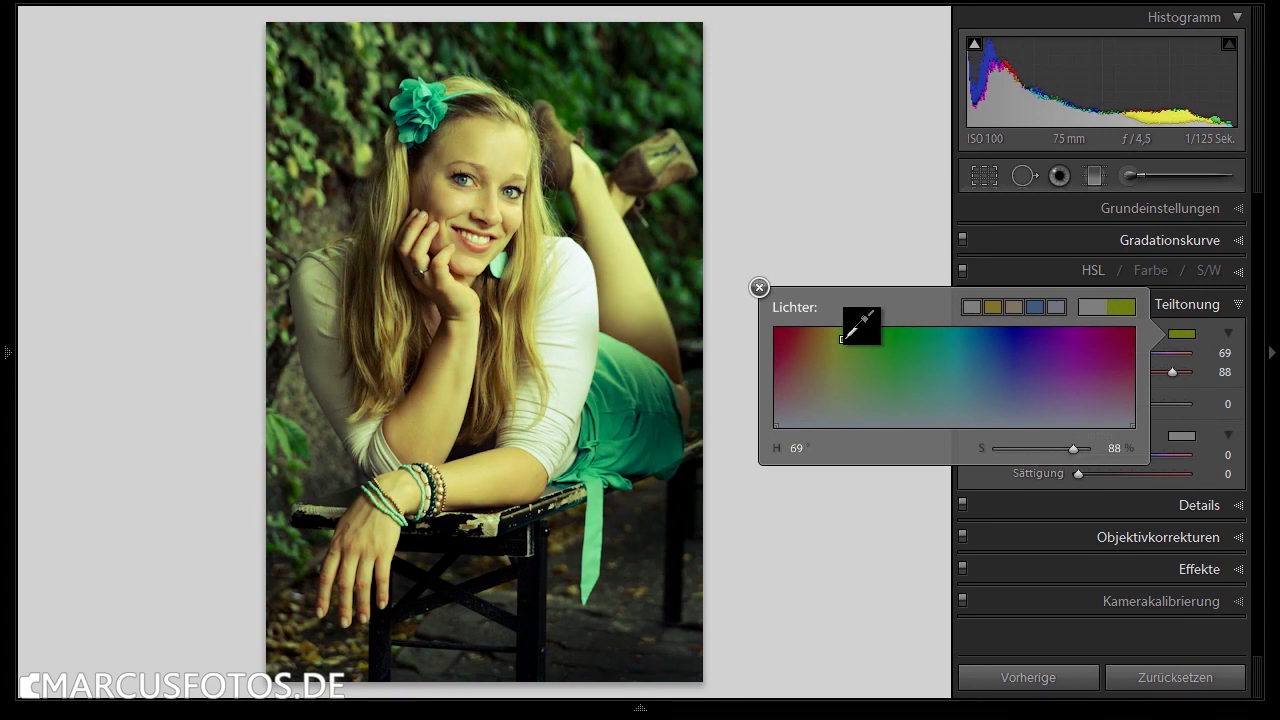
pyautogui.moveTo(851, 341); pyautogui.dragTo(843, 340)
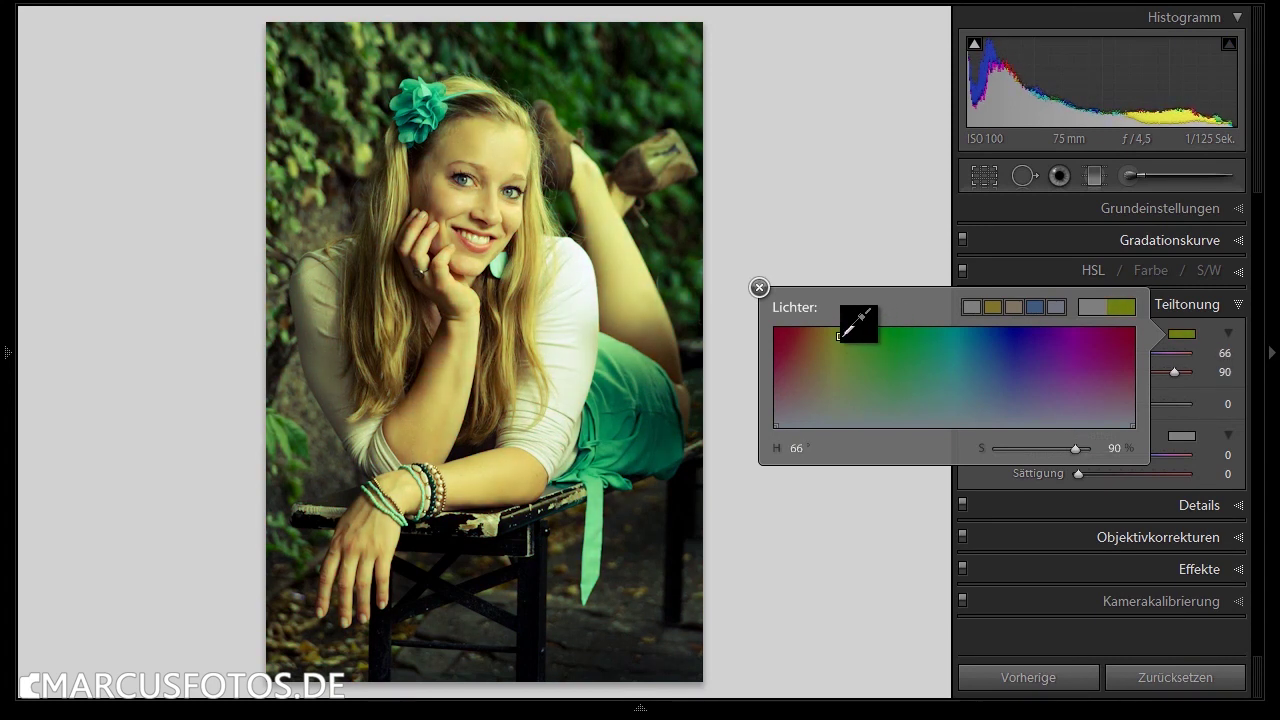
pyautogui.moveTo(839, 336); pyautogui.dragTo(839, 336)
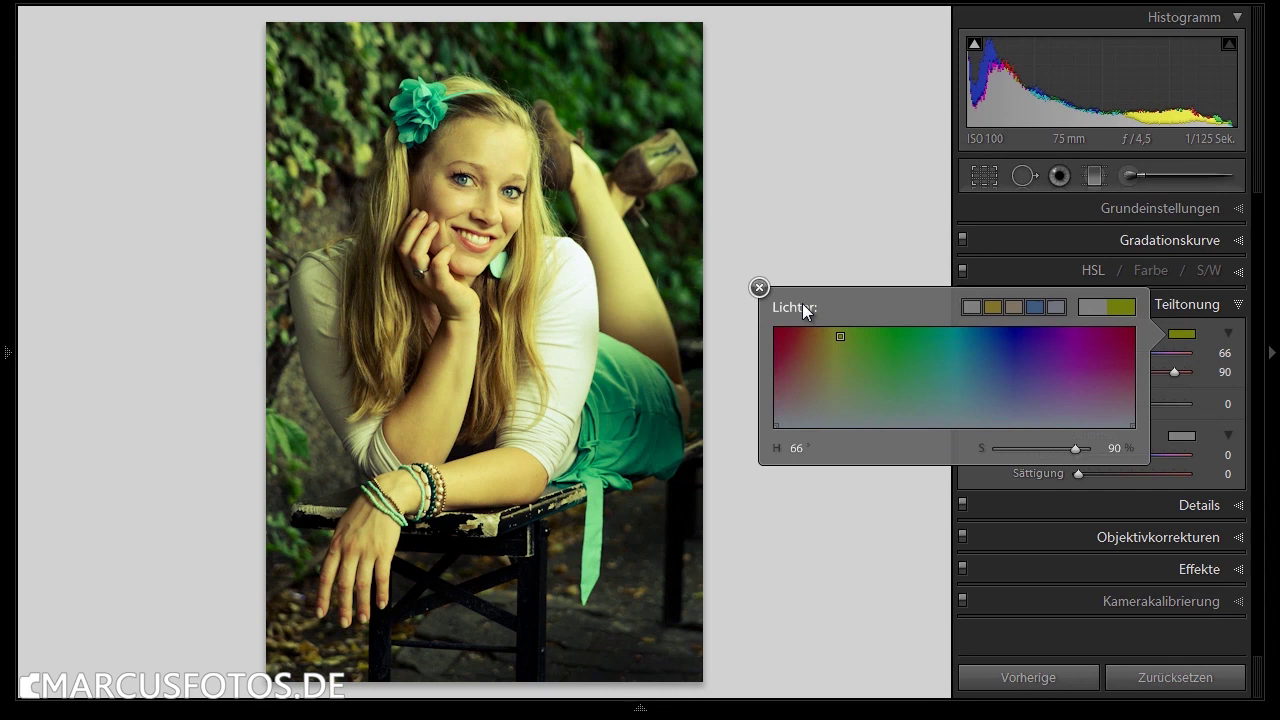
pyautogui.click(760, 288)
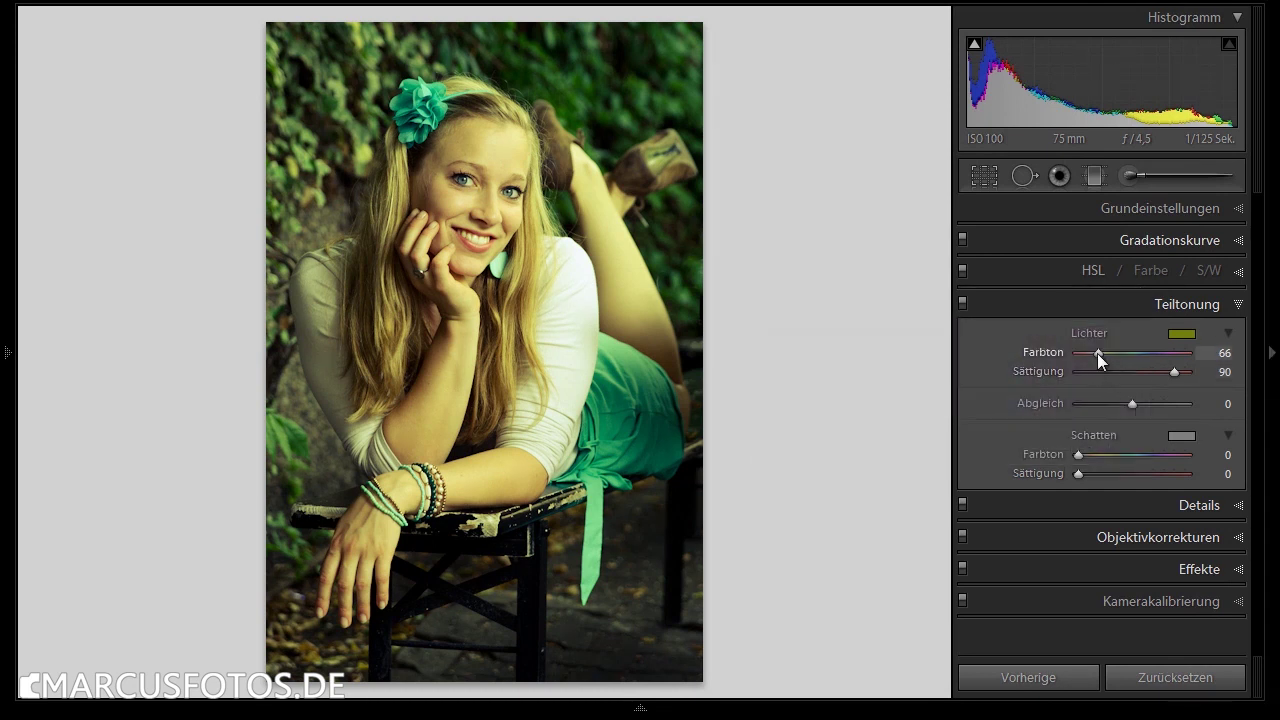
# Set highlight hue to 67 and lower highlight saturation to 33.
pyautogui.scroll(5, 1097, 353)
pyautogui.scroll(-5, 1097, 353)
pyautogui.moveTo(1097, 353); pyautogui.dragTo(1099, 353)
pyautogui.scroll(-4, 1098, 352)
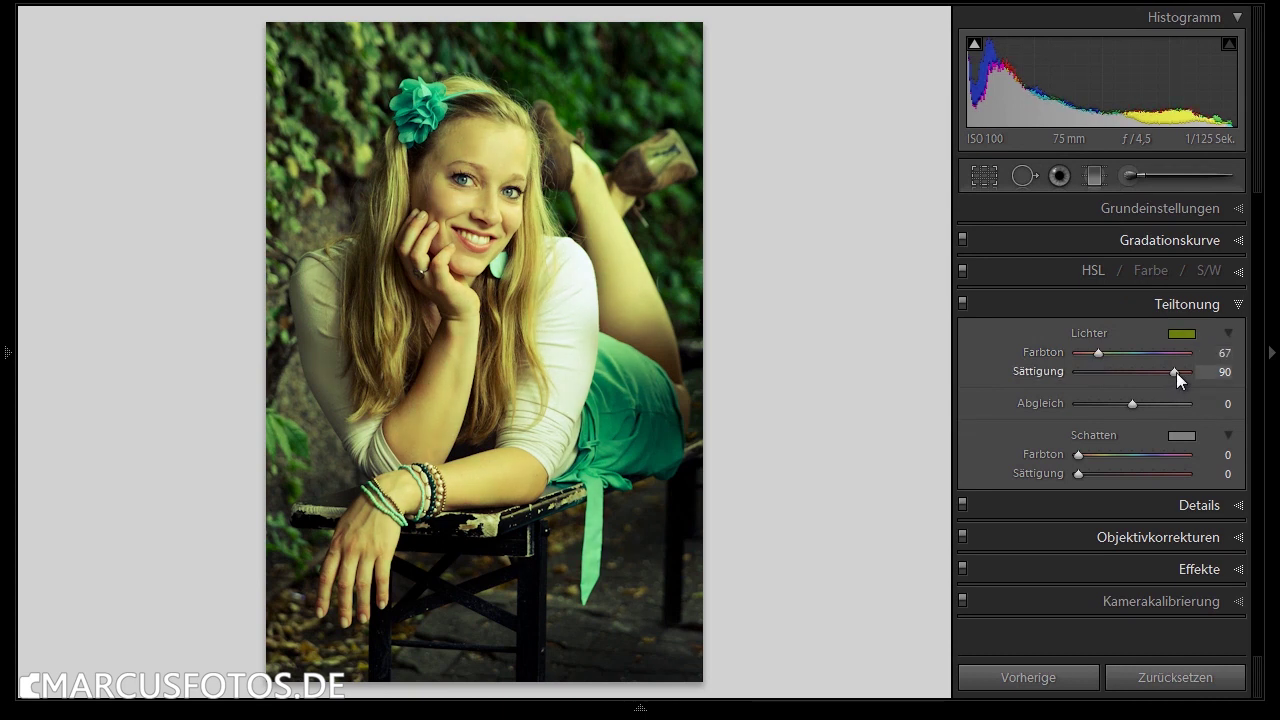
pyautogui.moveTo(1176, 372); pyautogui.dragTo(1116, 372)
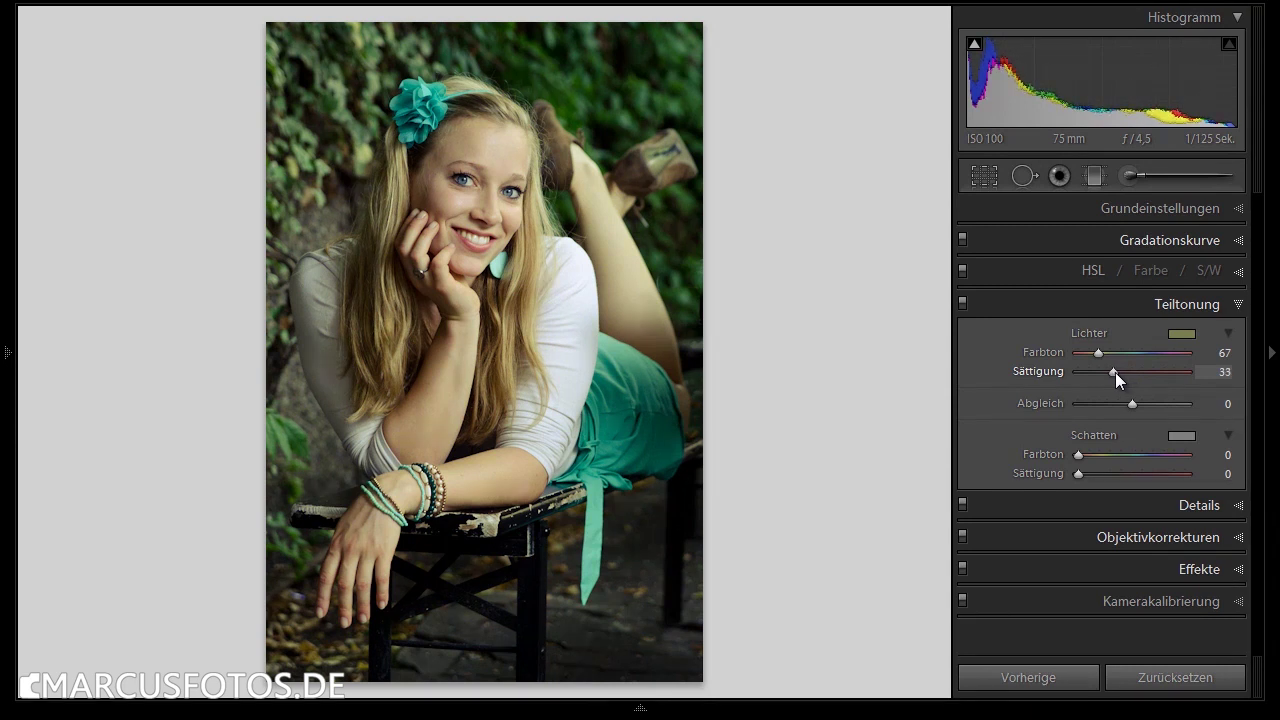
# Tint shadows blue at hue 239, saturation 36, and compare split toning off and on.
pyautogui.click(1182, 446)
pyautogui.click(1014, 445)
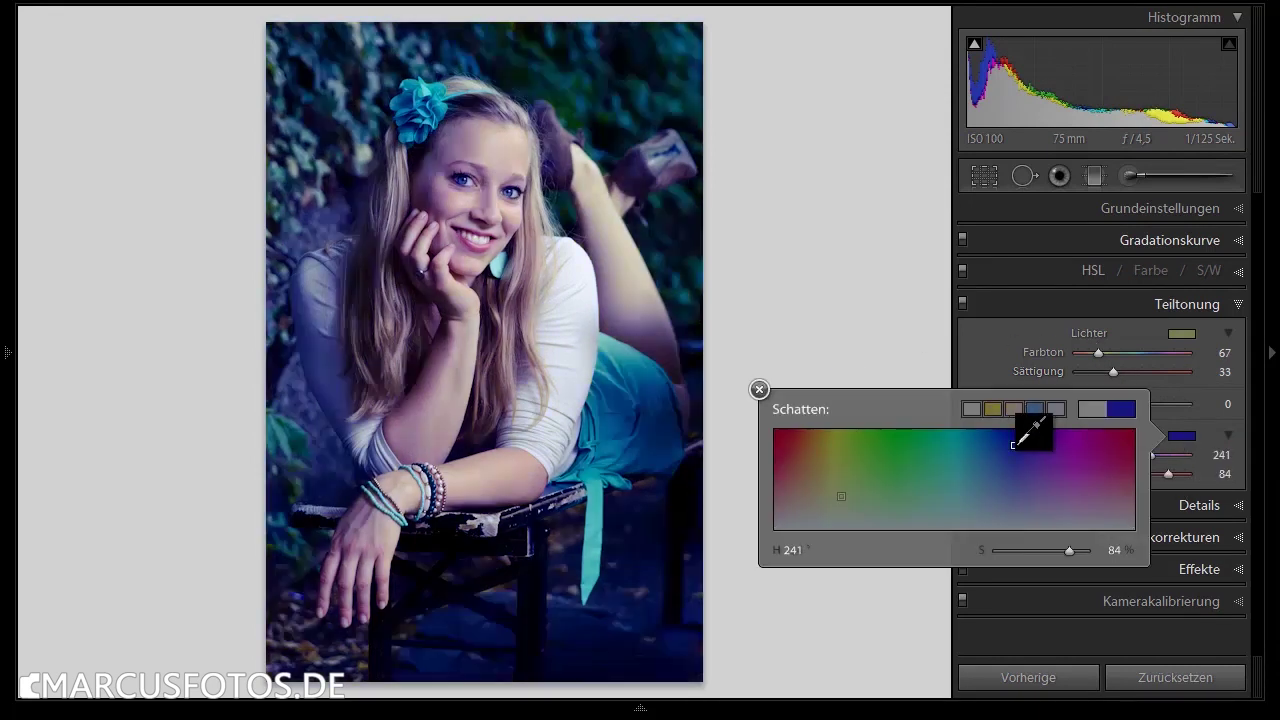
pyautogui.click(760, 388)
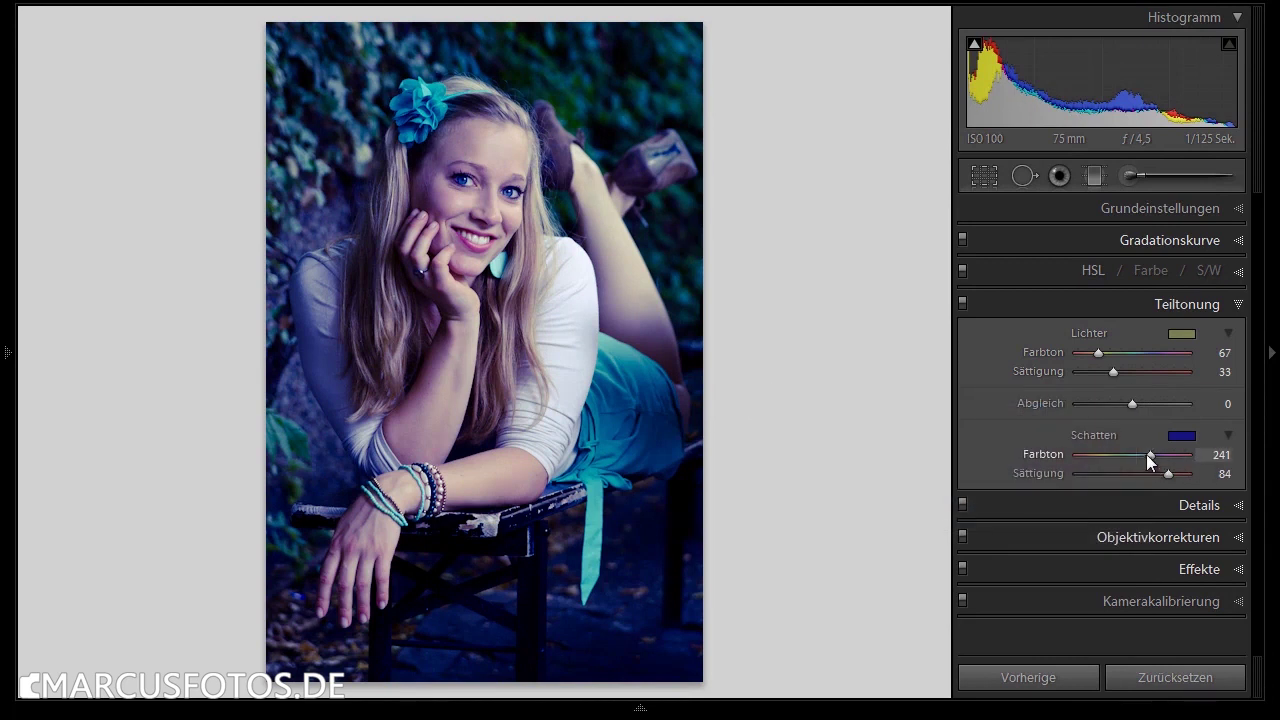
pyautogui.moveTo(1150, 454); pyautogui.dragTo(1149, 452)
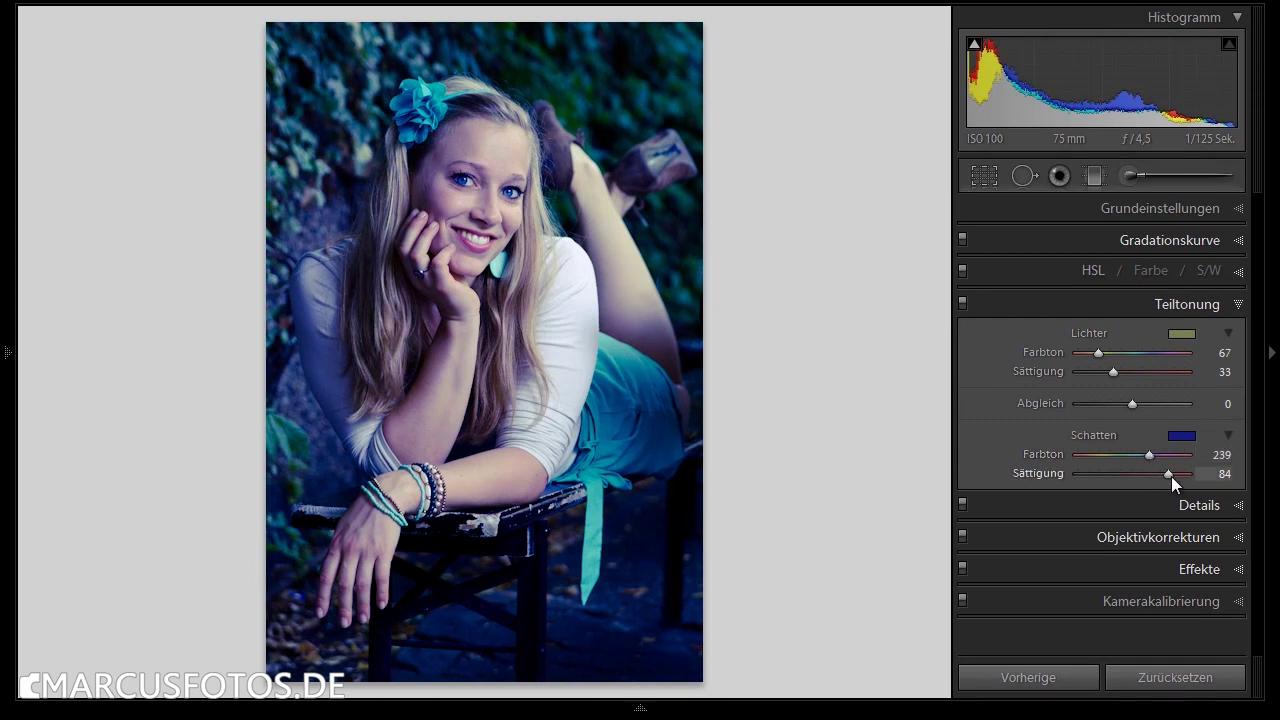
pyautogui.moveTo(1169, 475)
pyautogui.mouseDown()
pyautogui.moveTo(1101, 480)
pyautogui.moveTo(1117, 478)
pyautogui.mouseUp()
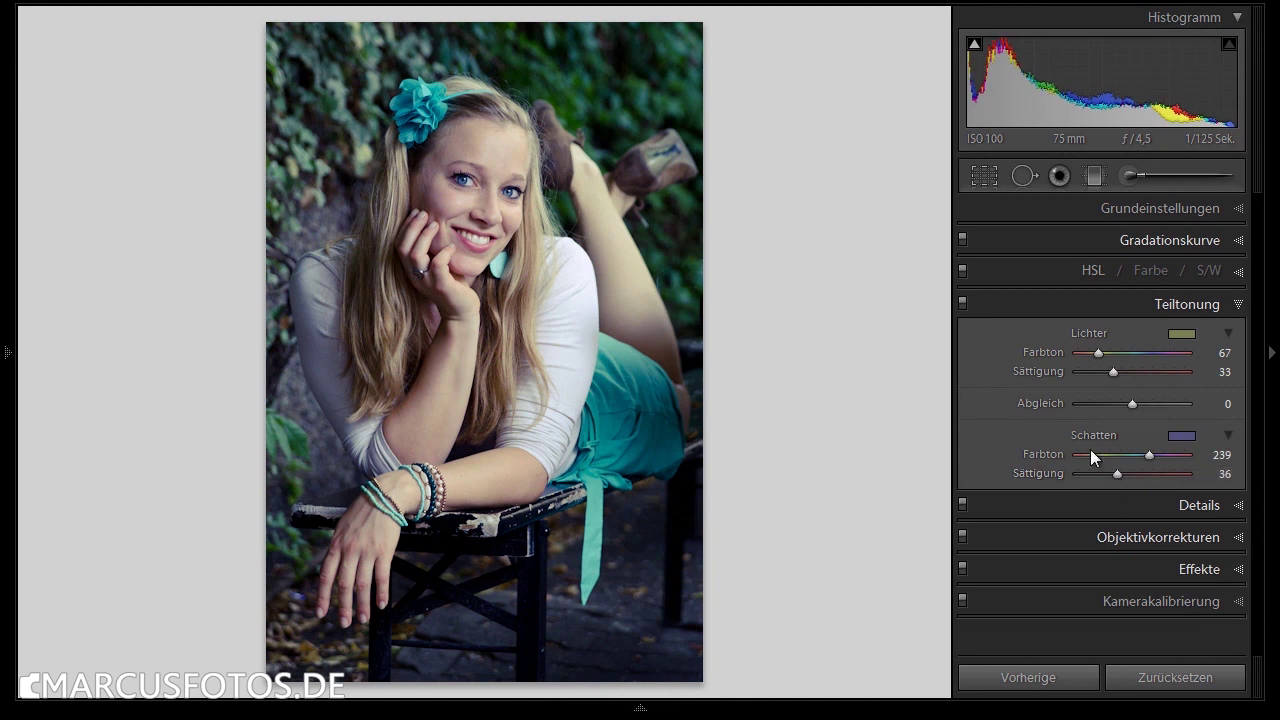
pyautogui.click(962, 302)
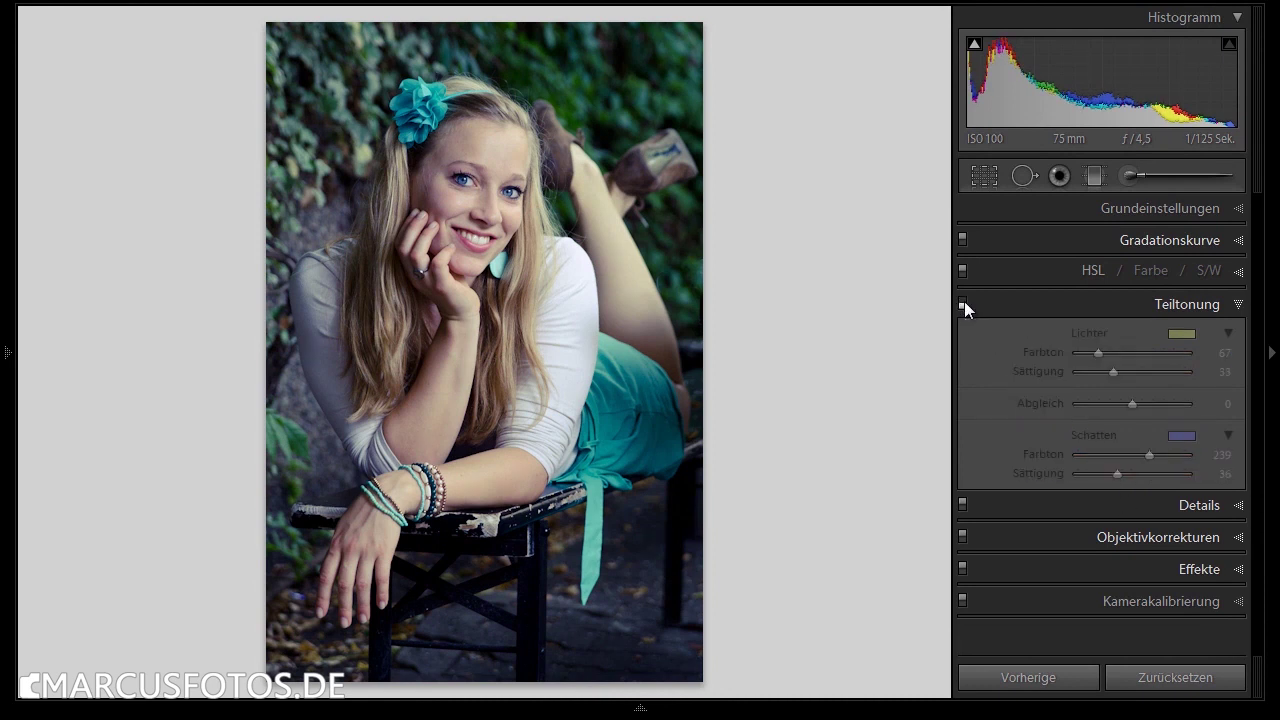
pyautogui.click(963, 302)
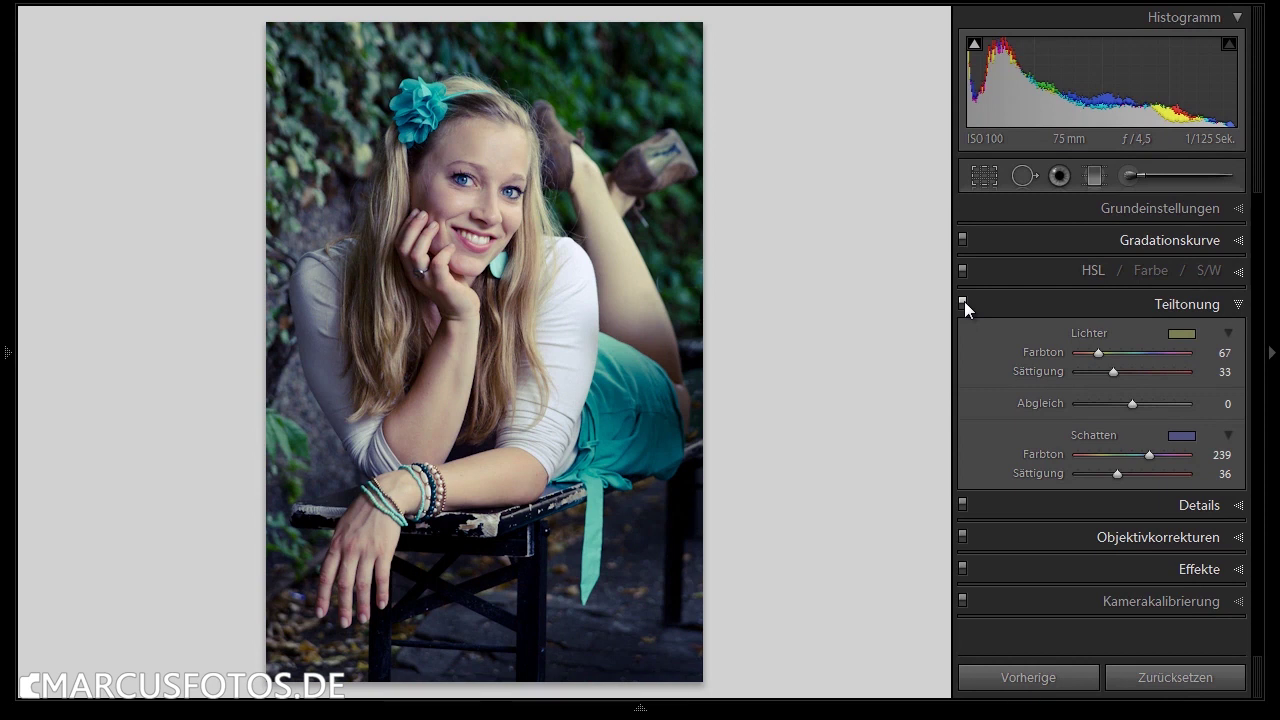
# Apply a -5 post-crop vignette in Effects, briefly comparing it against no vignette.
pyautogui.click(1133, 569)
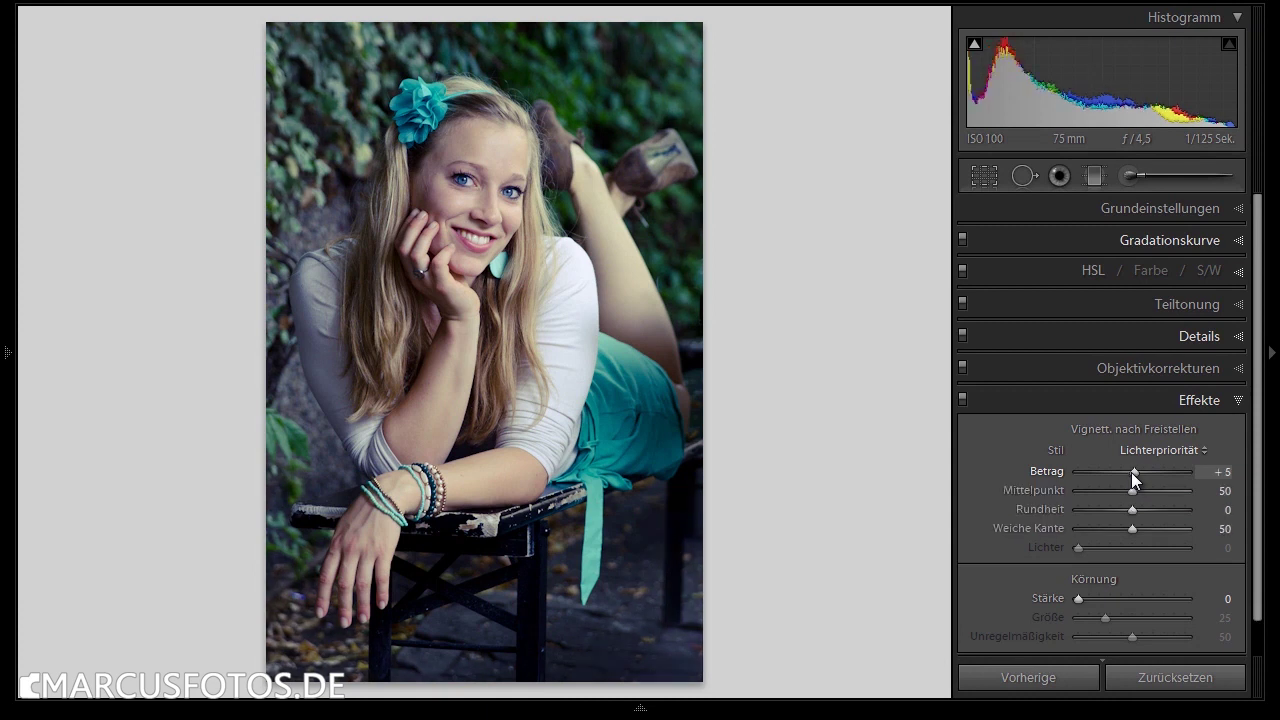
pyautogui.moveTo(1131, 472); pyautogui.dragTo(1129, 472)
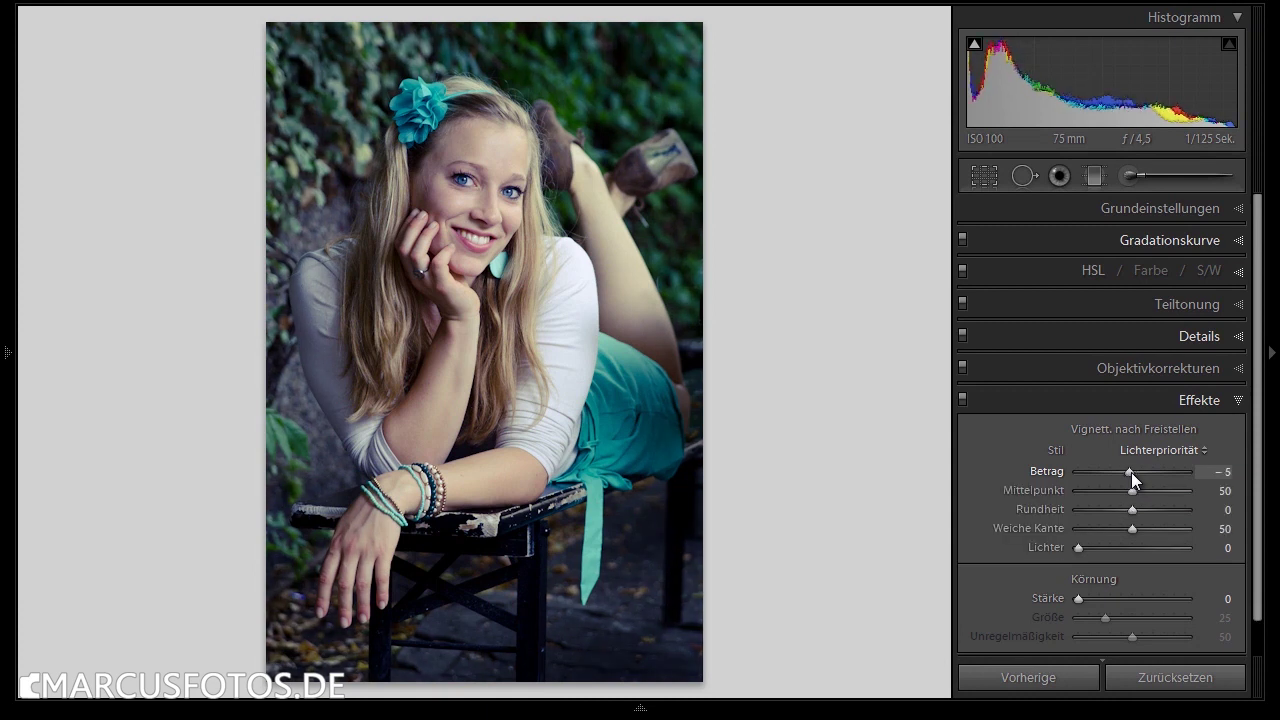
pyautogui.moveTo(1131, 472); pyautogui.dragTo(1131, 472)
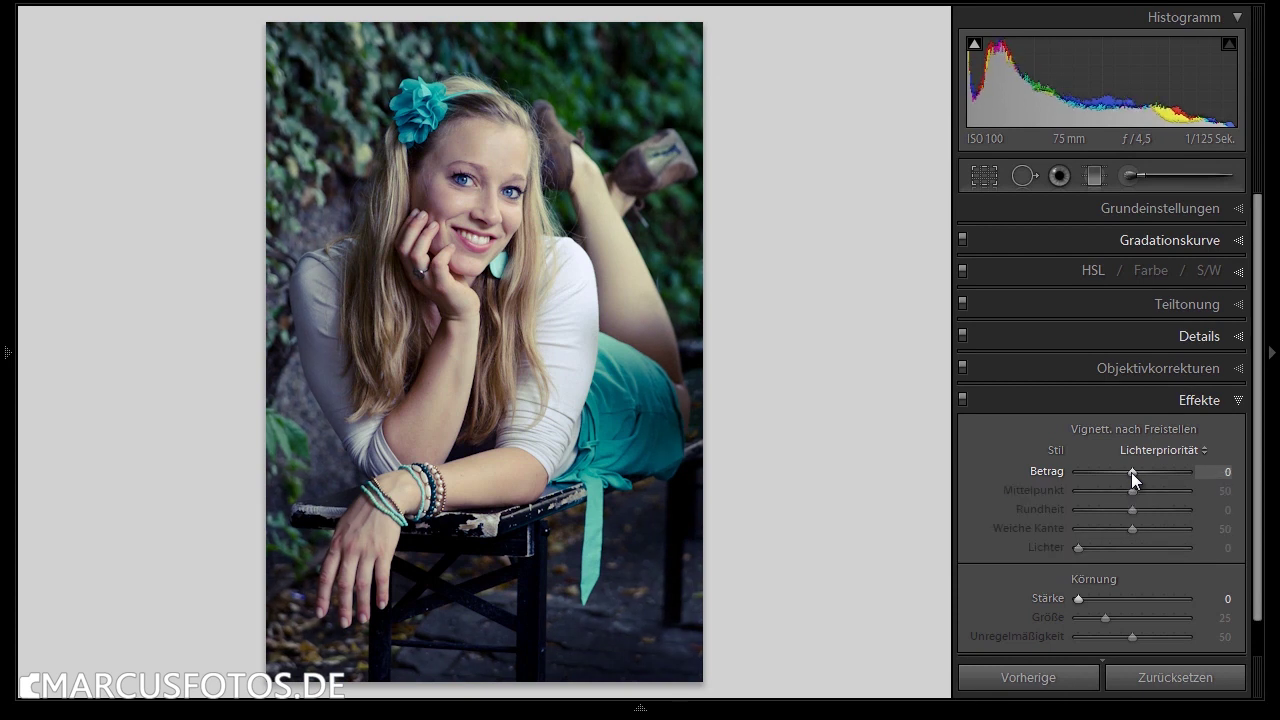
pyautogui.hotkey('ctrl', 'z')
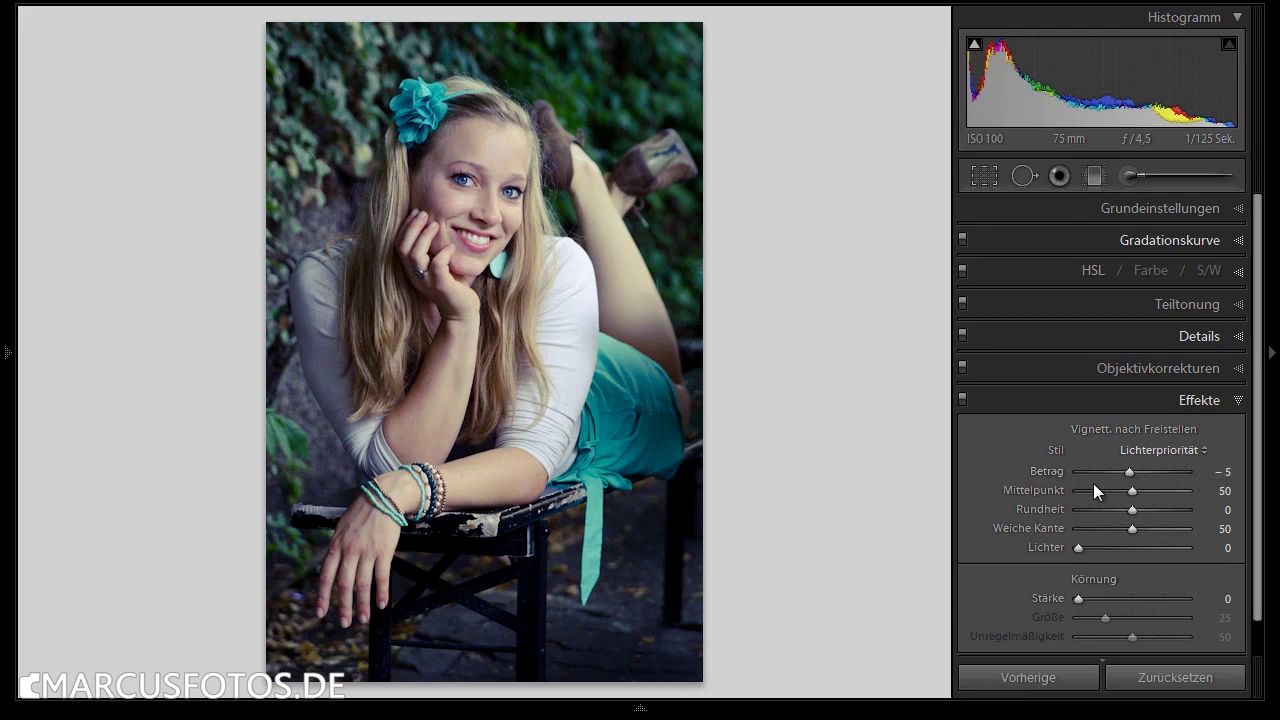
pyautogui.click(1079, 401)
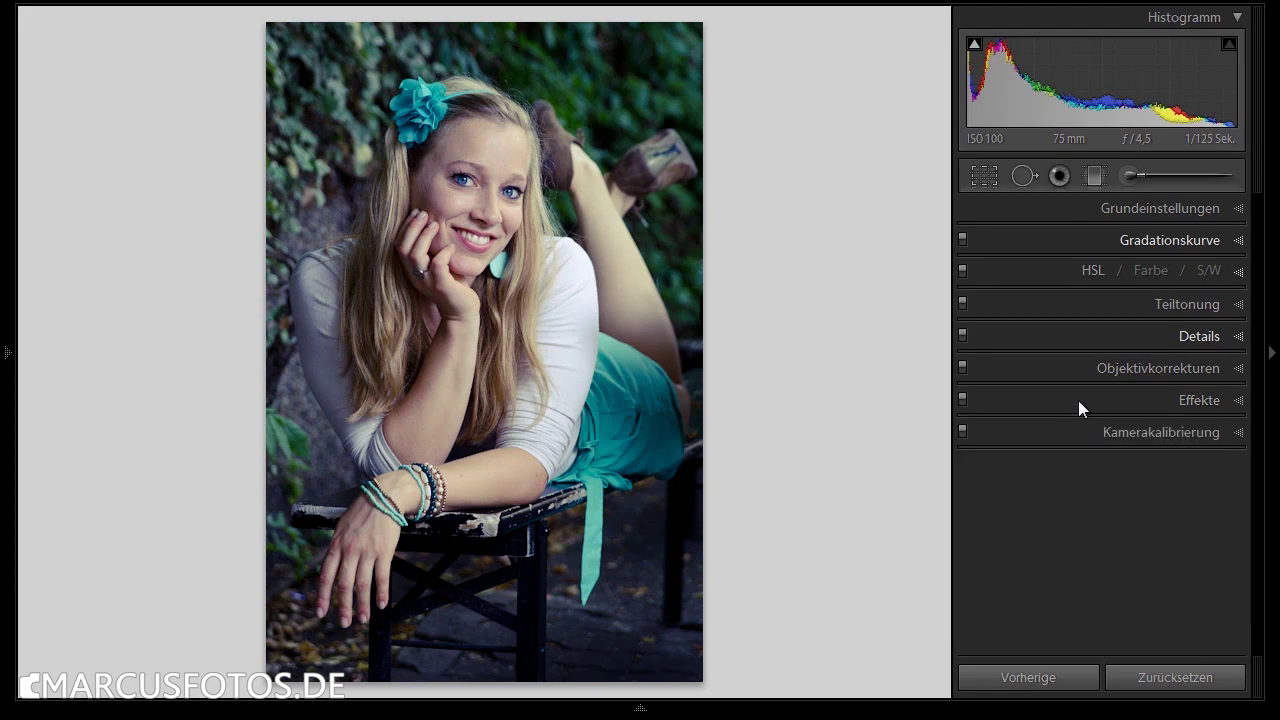